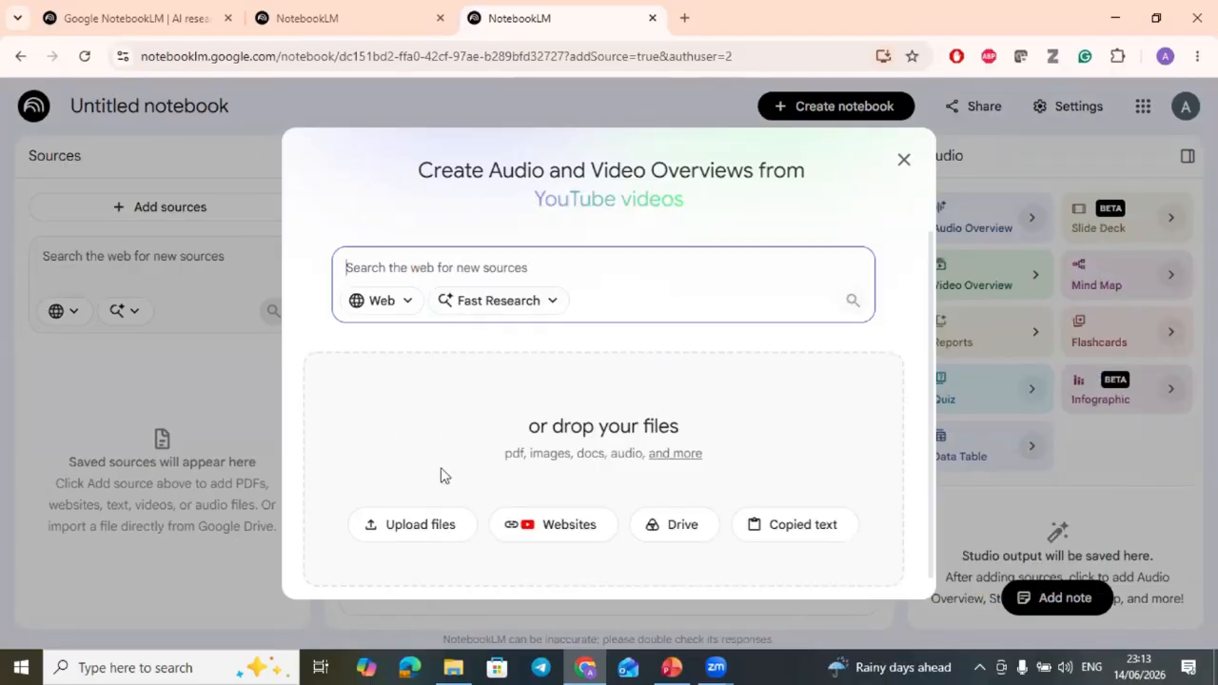
Step: Examine the source options for the new notebook: Web or Drive search, Fast or Deep Research, and pasted copied text
click(400, 303)
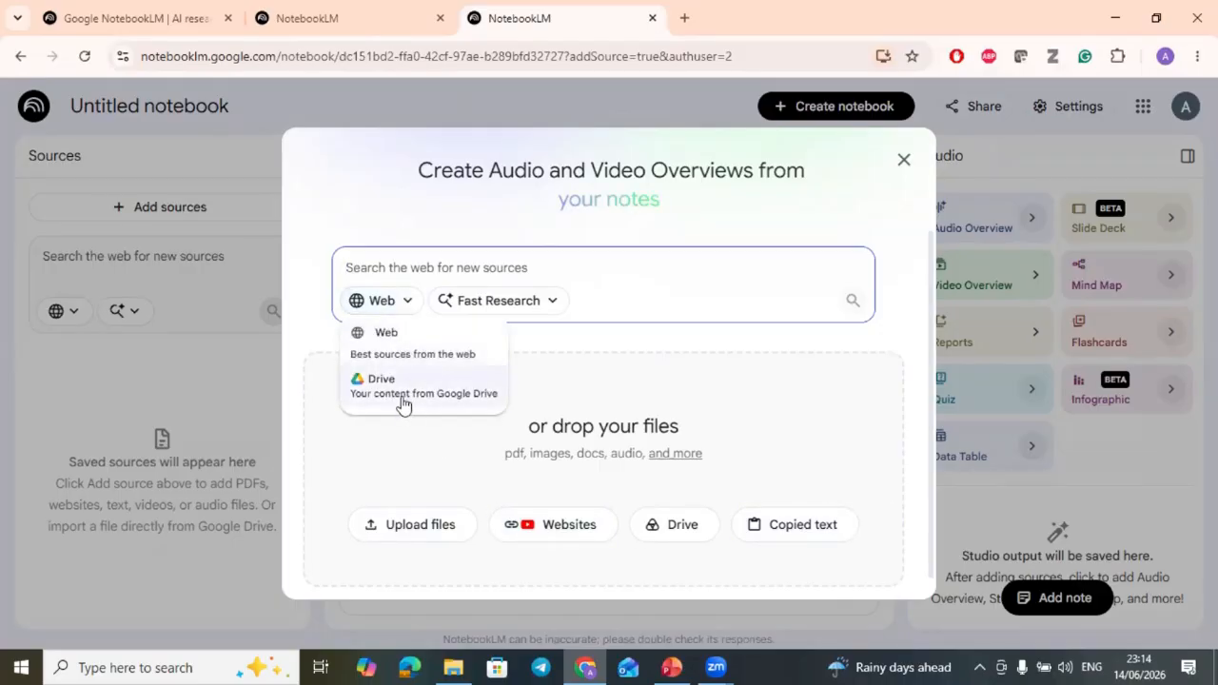
click(553, 305)
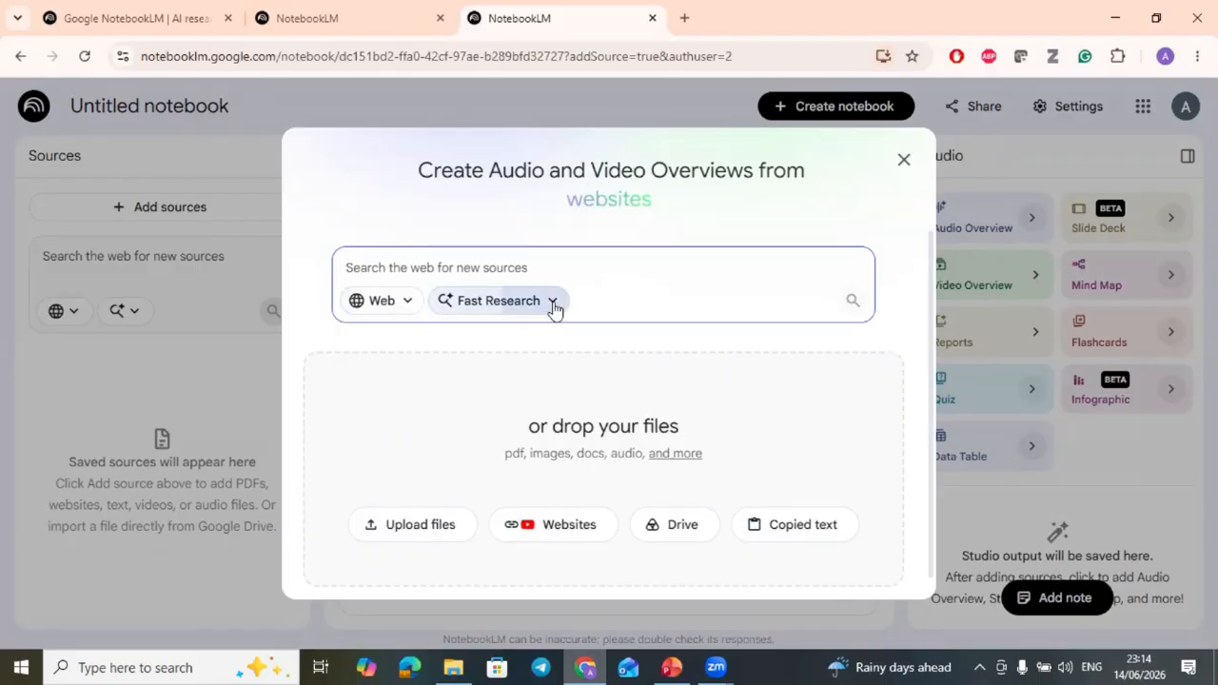
click(554, 305)
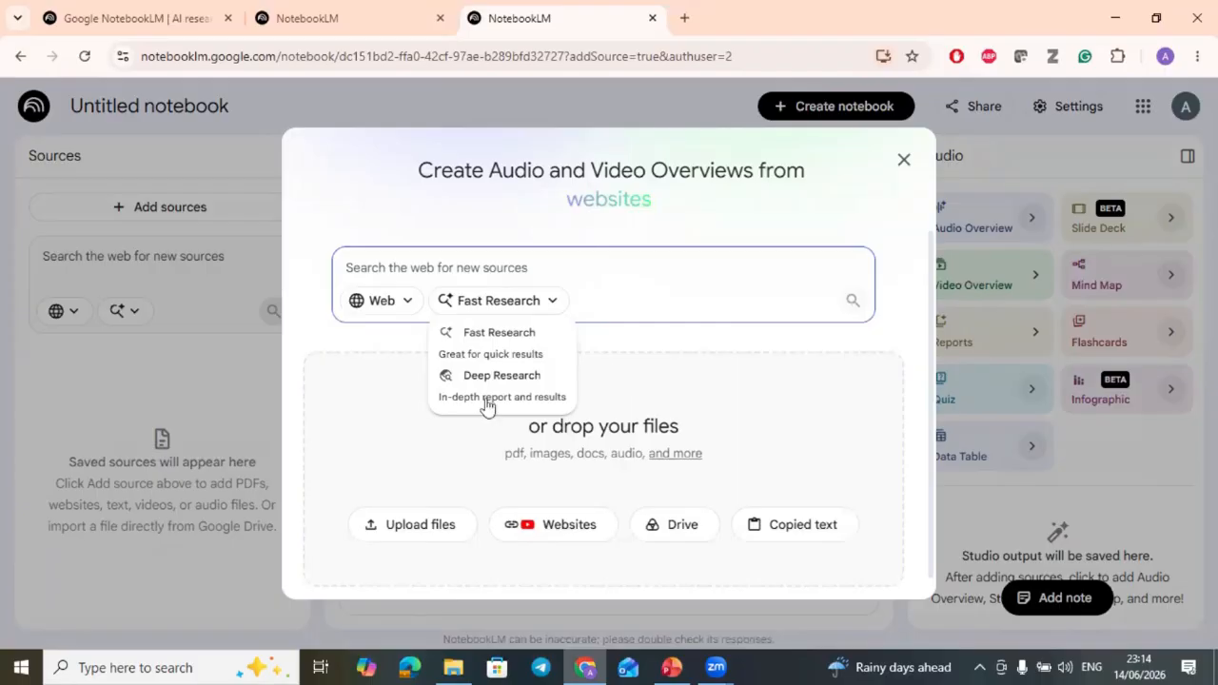
click(454, 427)
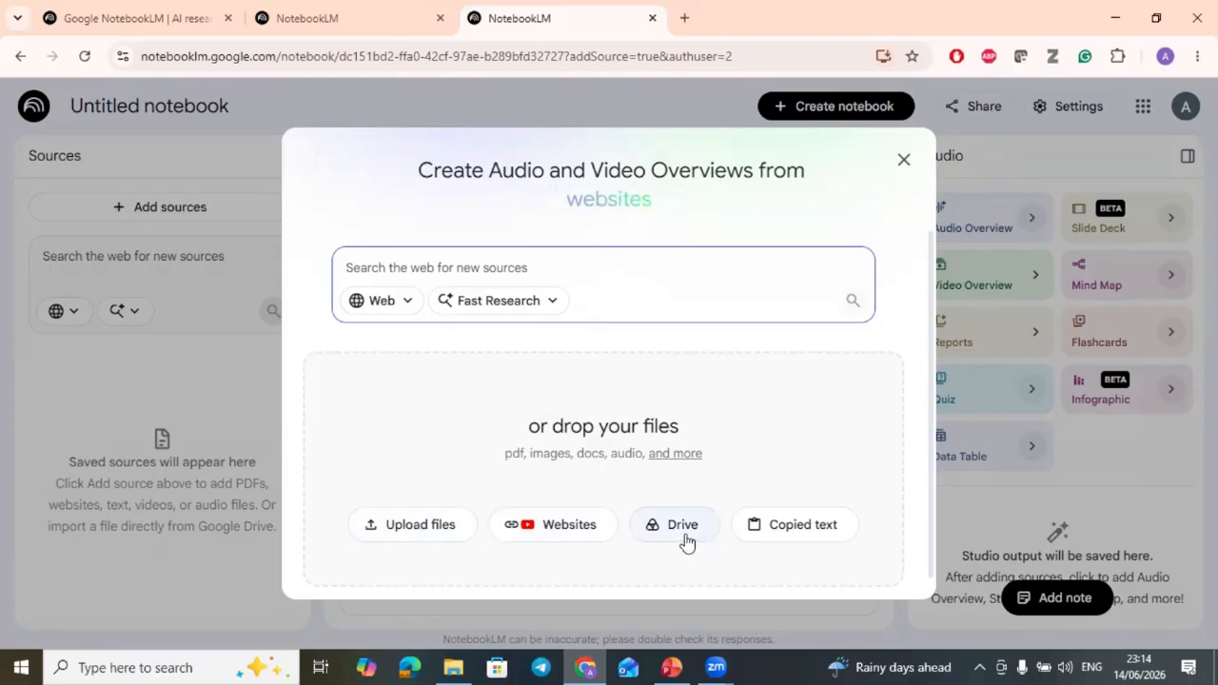
click(808, 533)
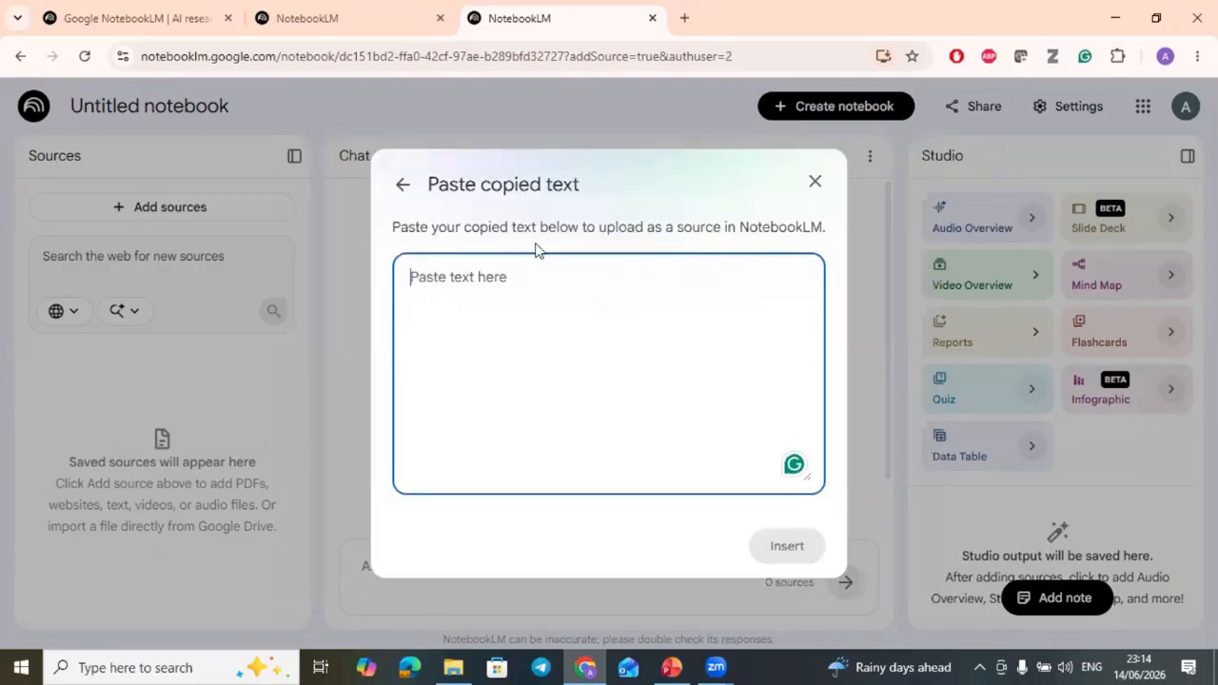
click(403, 188)
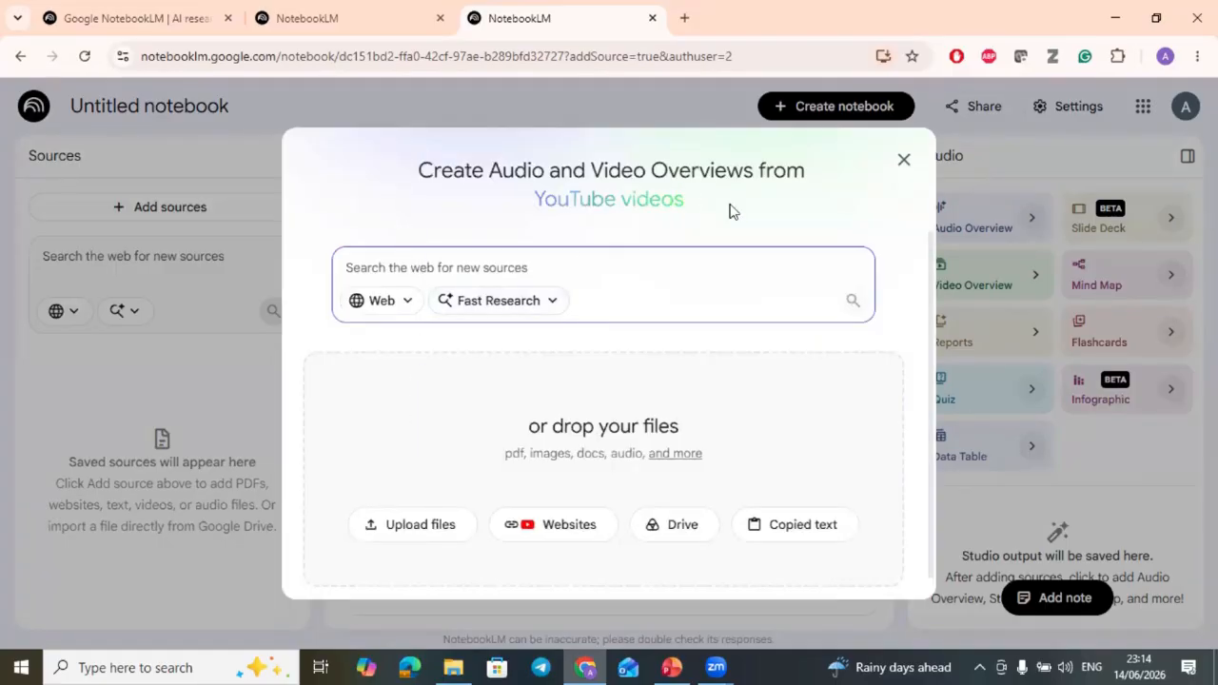
click(900, 161)
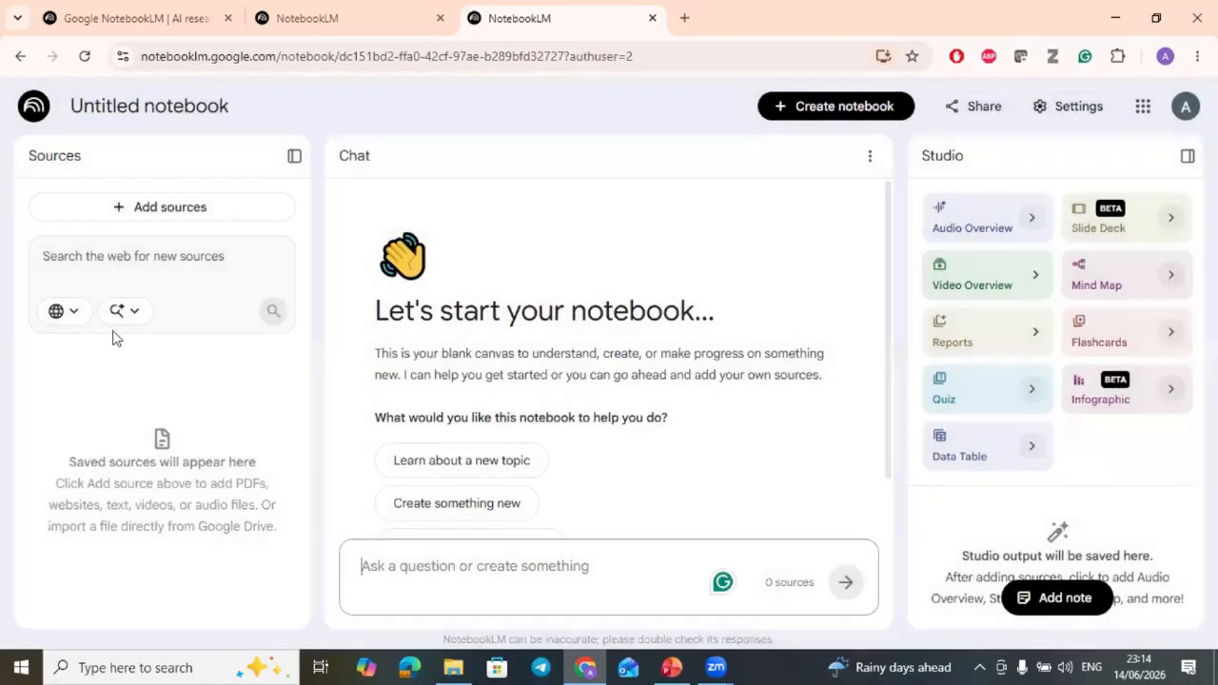
Step: Run a Fast Research web search for sources on "Հայաստանի տեսարժան վայրերի մասին տեղեկություններ 2025 թ. զբոսաշրջիկները Հայաստանում"
click(171, 211)
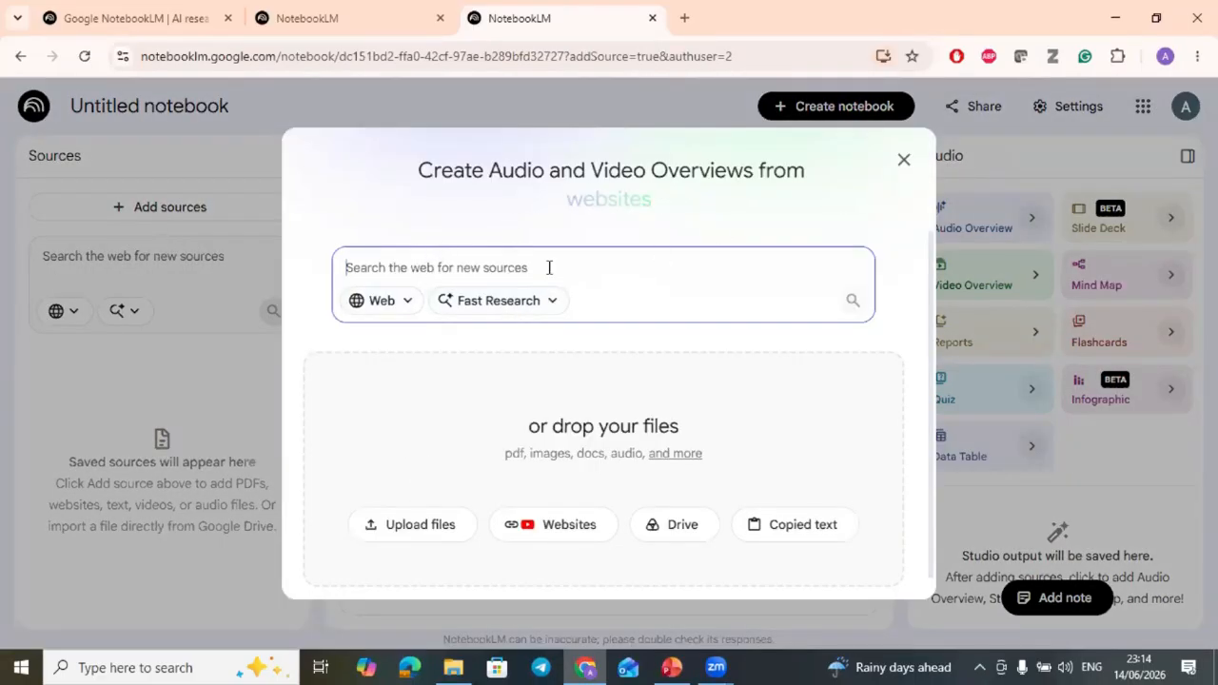
text(2)
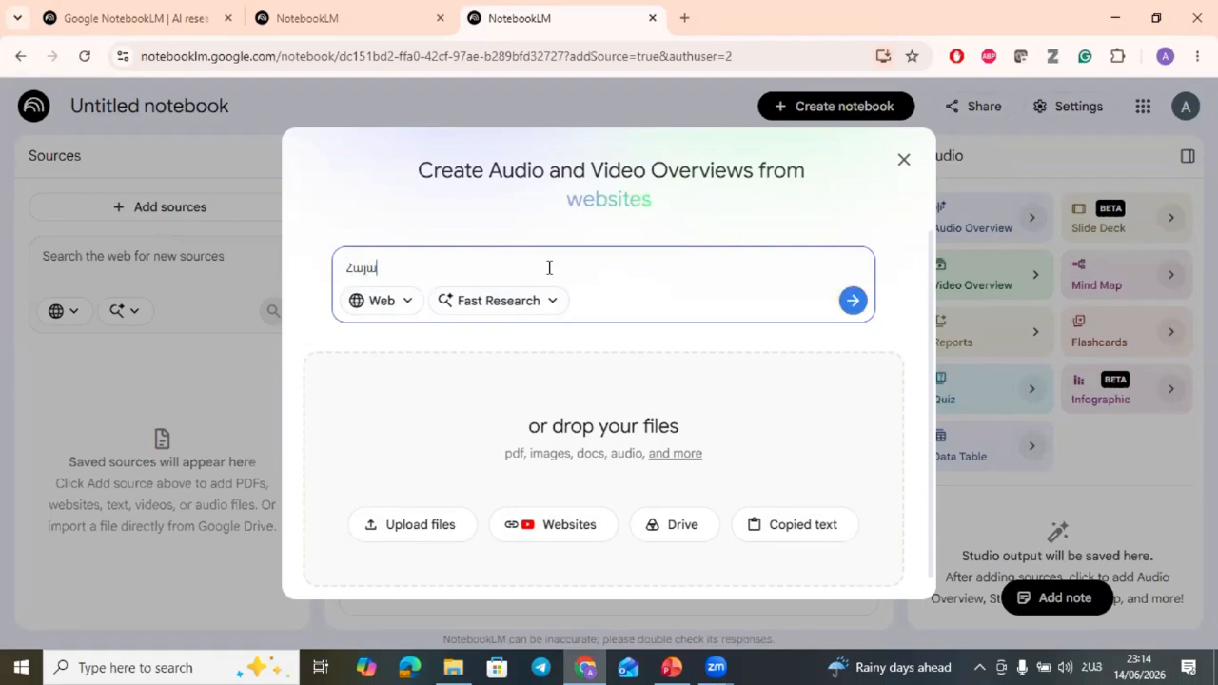
text(այաստանի )
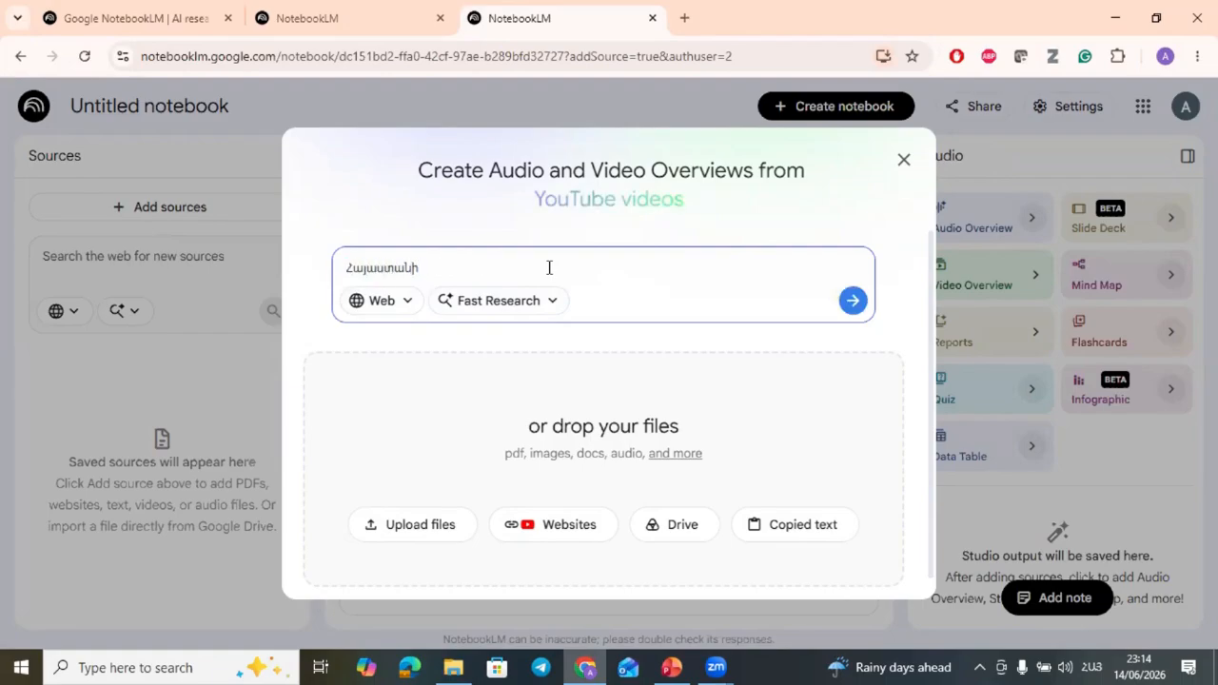
text(տեսարժան)
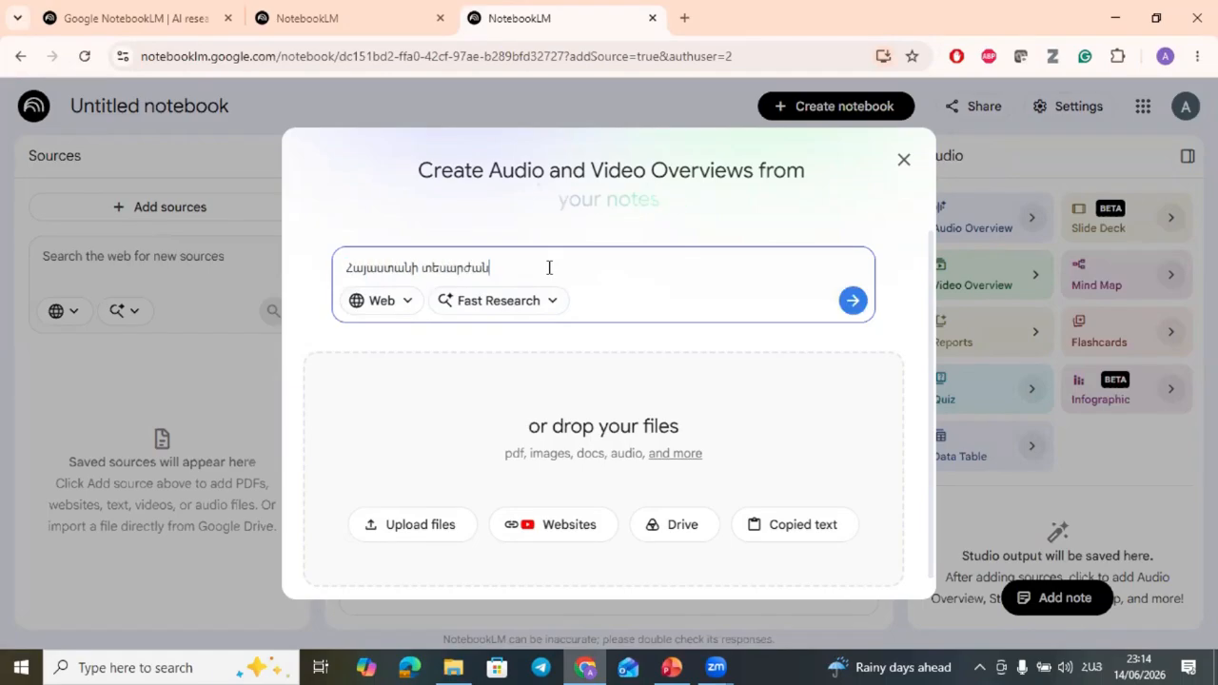
text( վայրերի մաս)
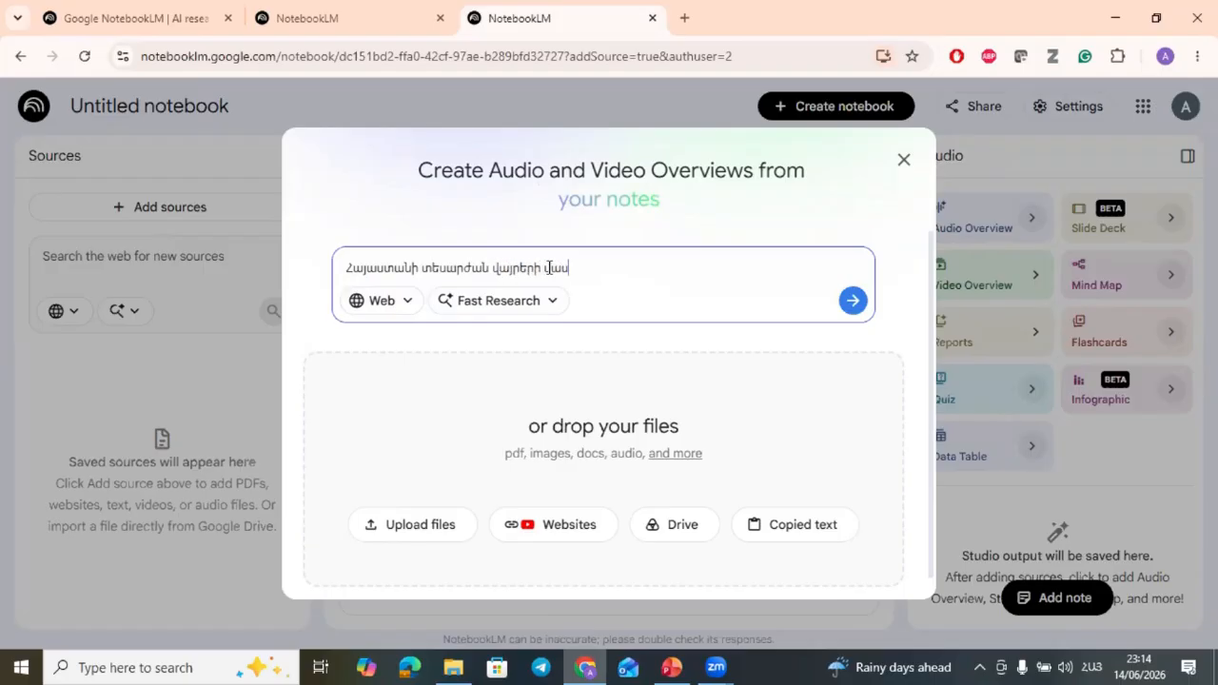
text(ին տեղ)
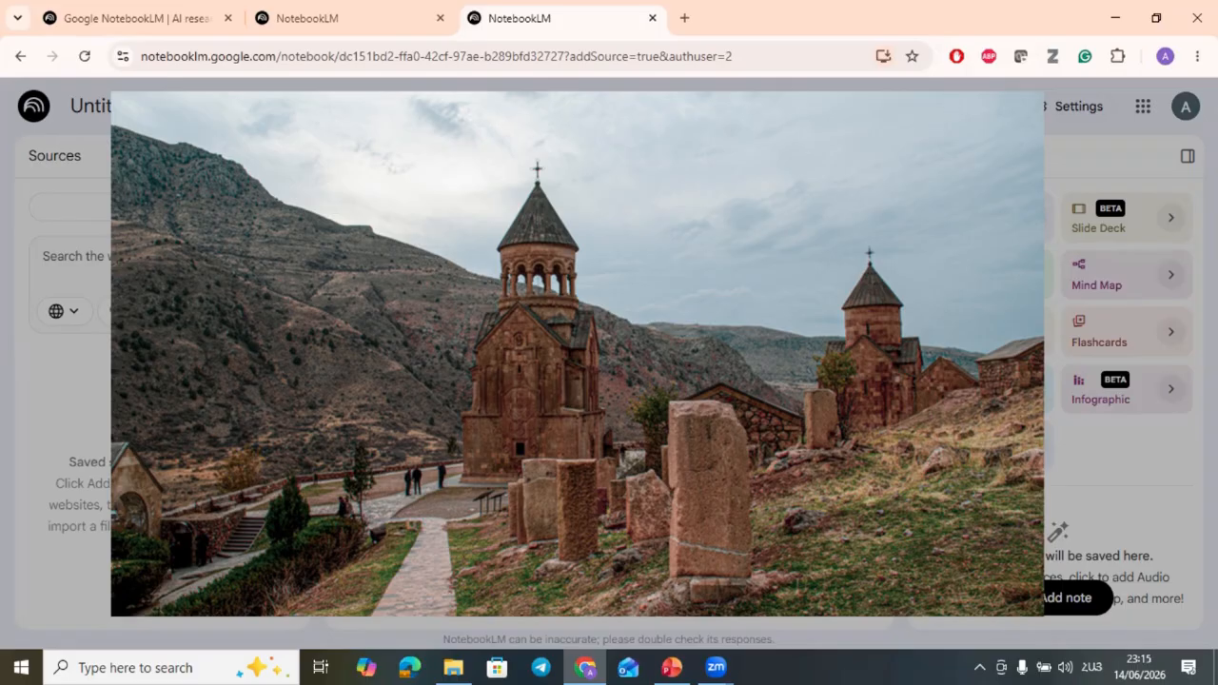
text(25 թ. )
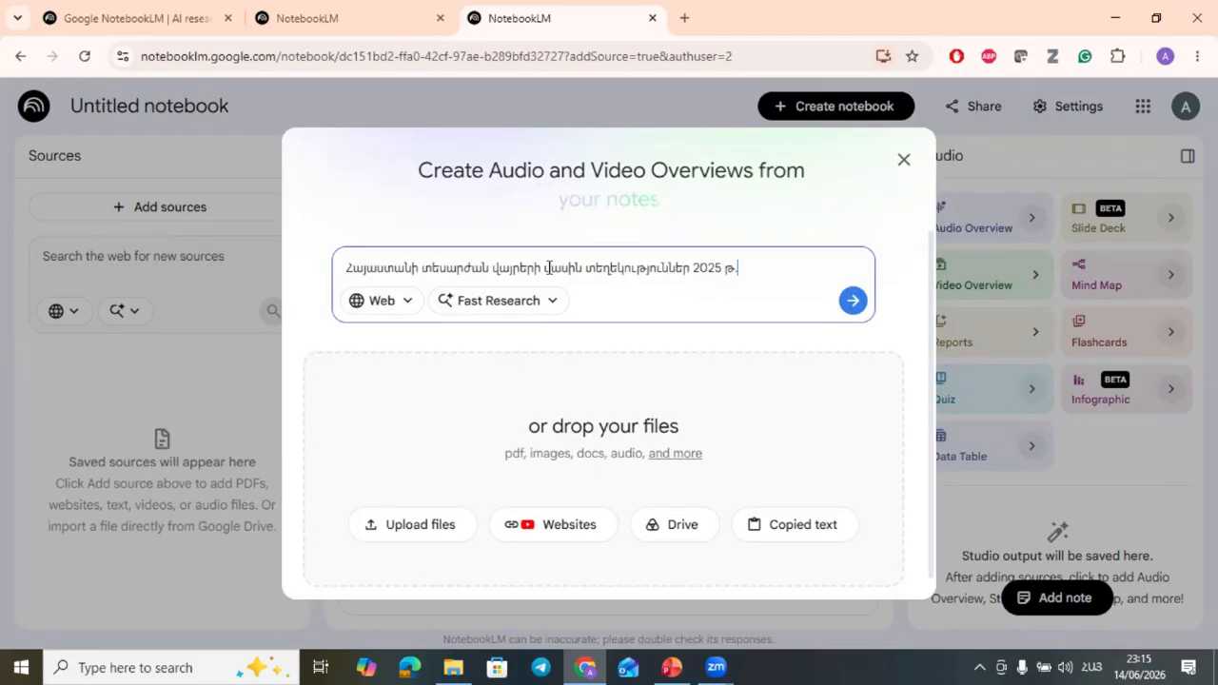
text(զբո)
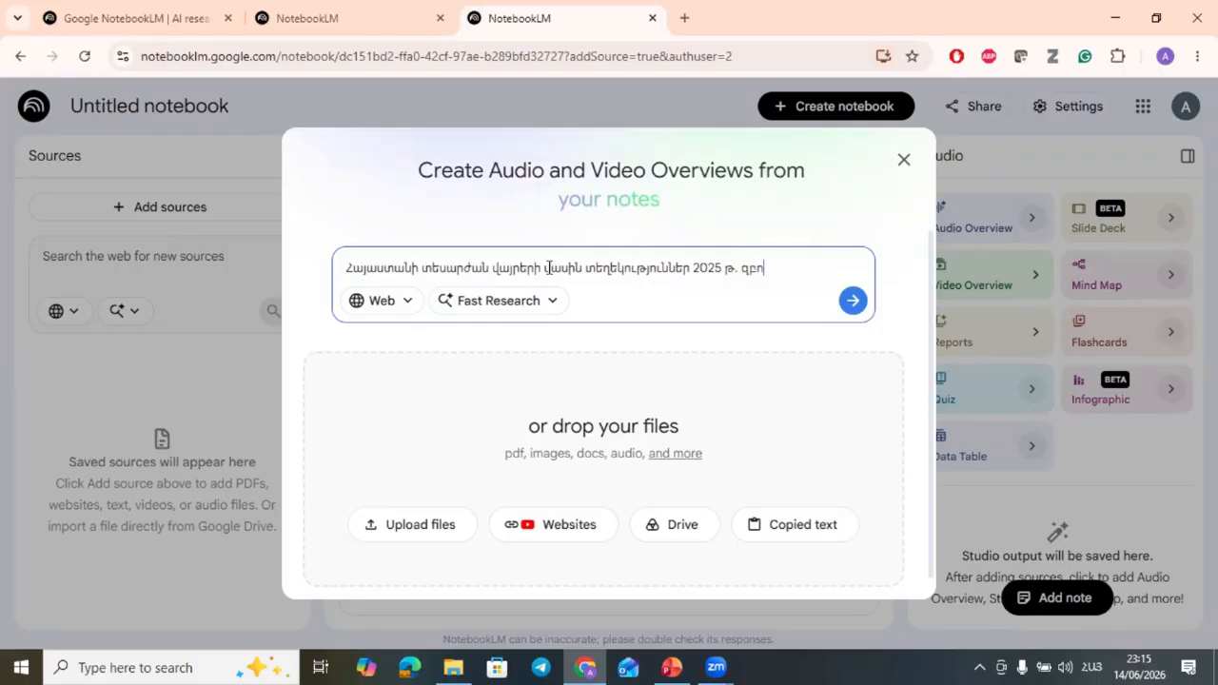
text(սաշրջ)
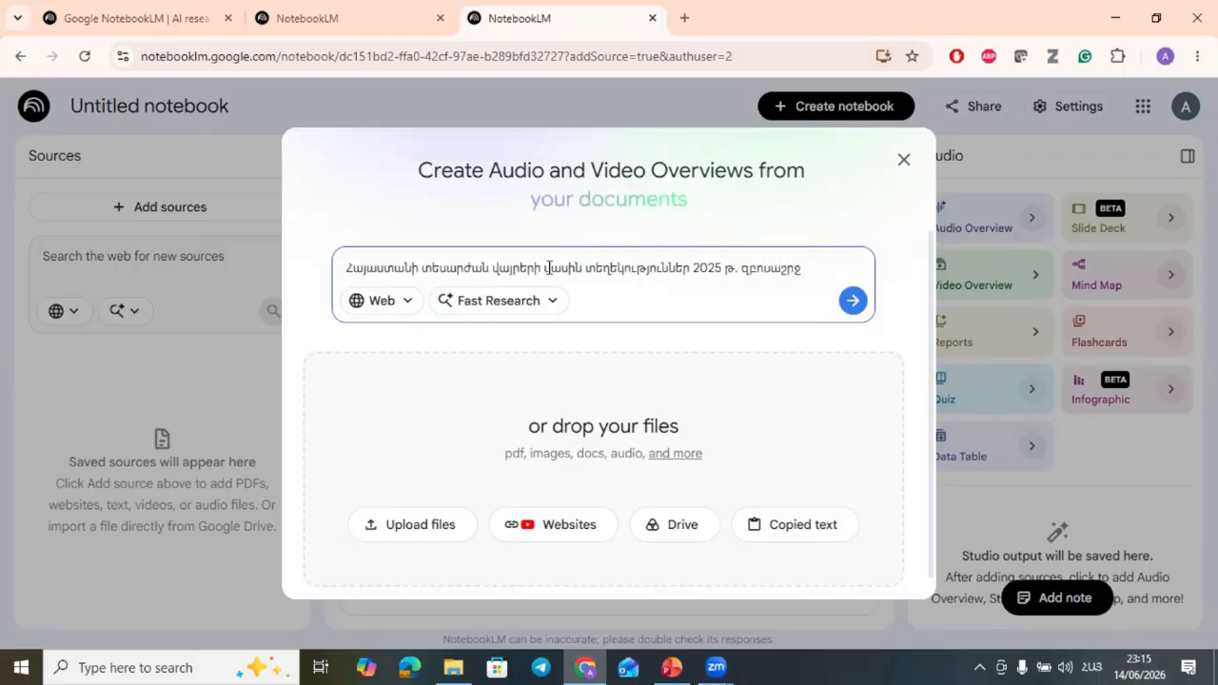
text(իկներ)
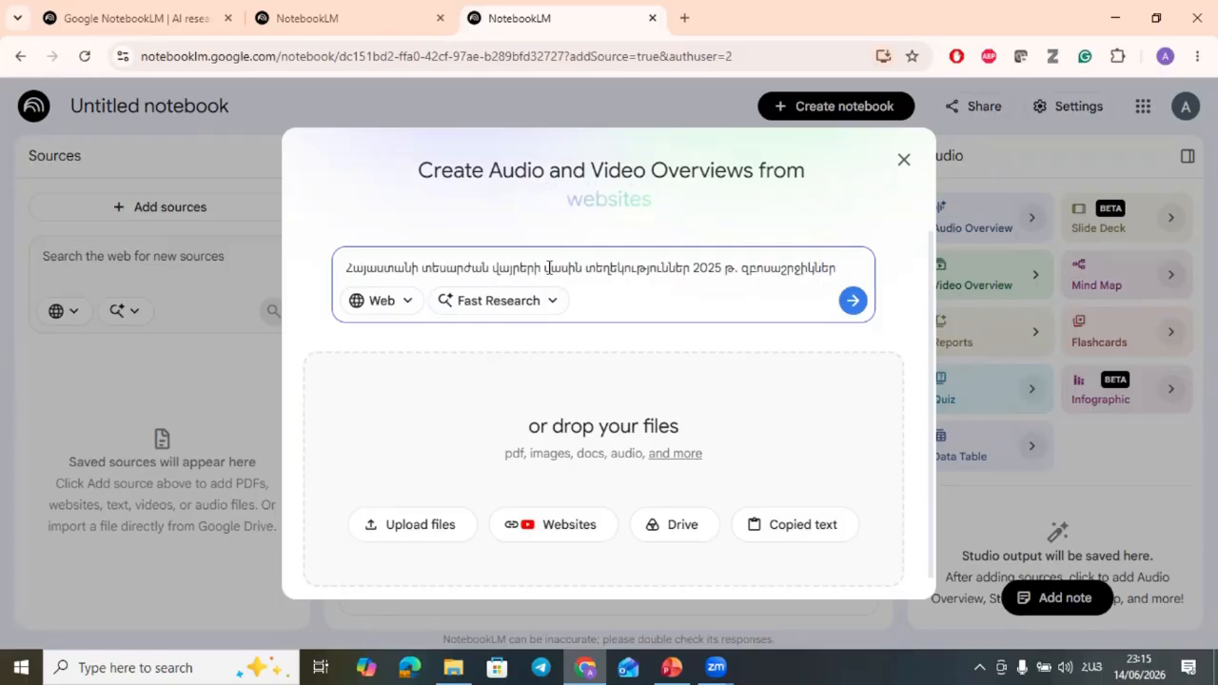
text(ը Հայաստանում)
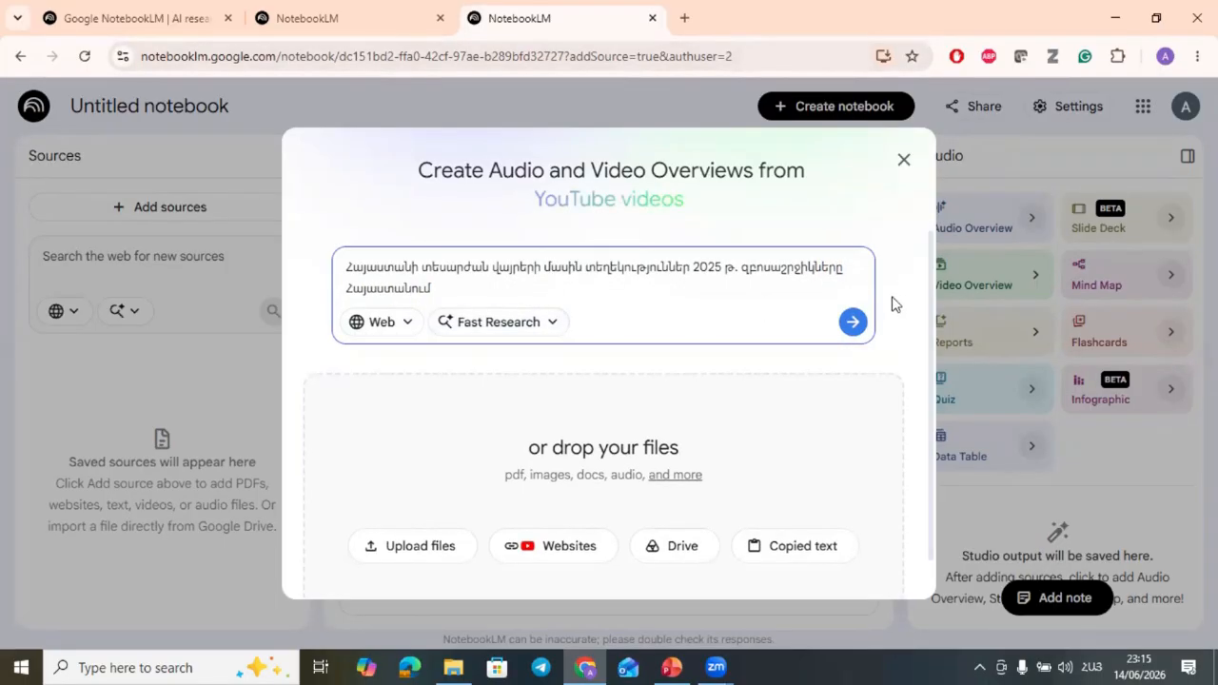
click(853, 322)
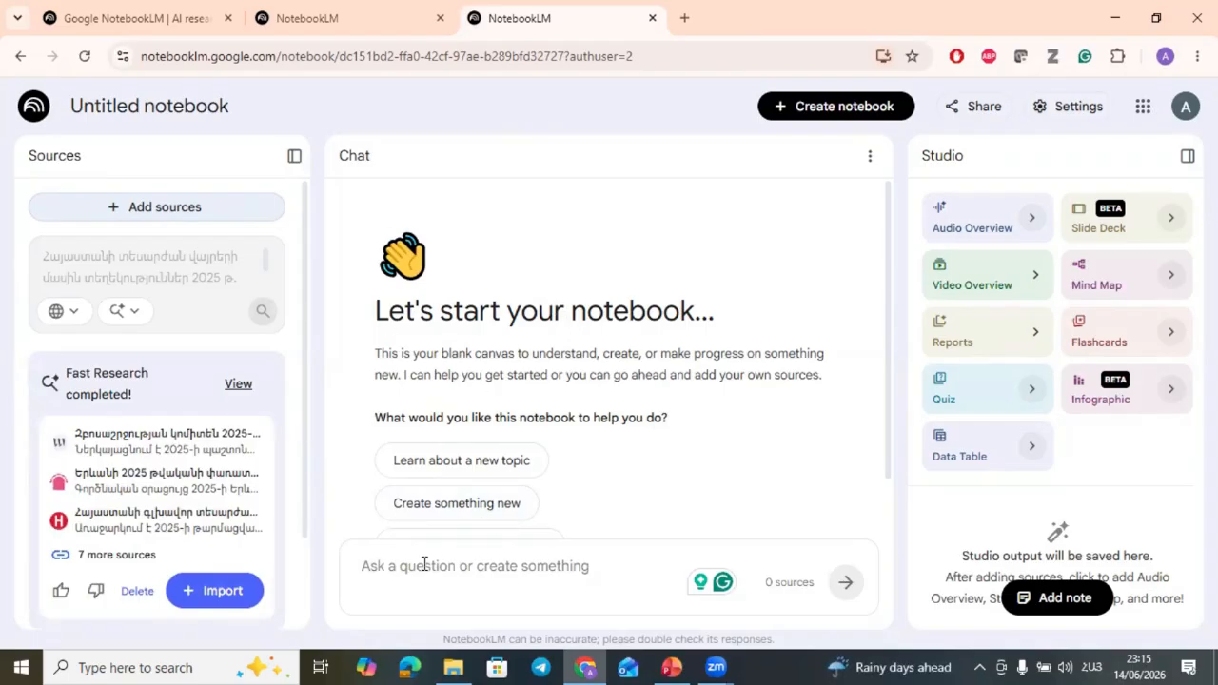
Step: Review the sources found by Fast Research, exclude the Wikipedia article "Տաթևեր", and import the rest into the notebook
click(242, 390)
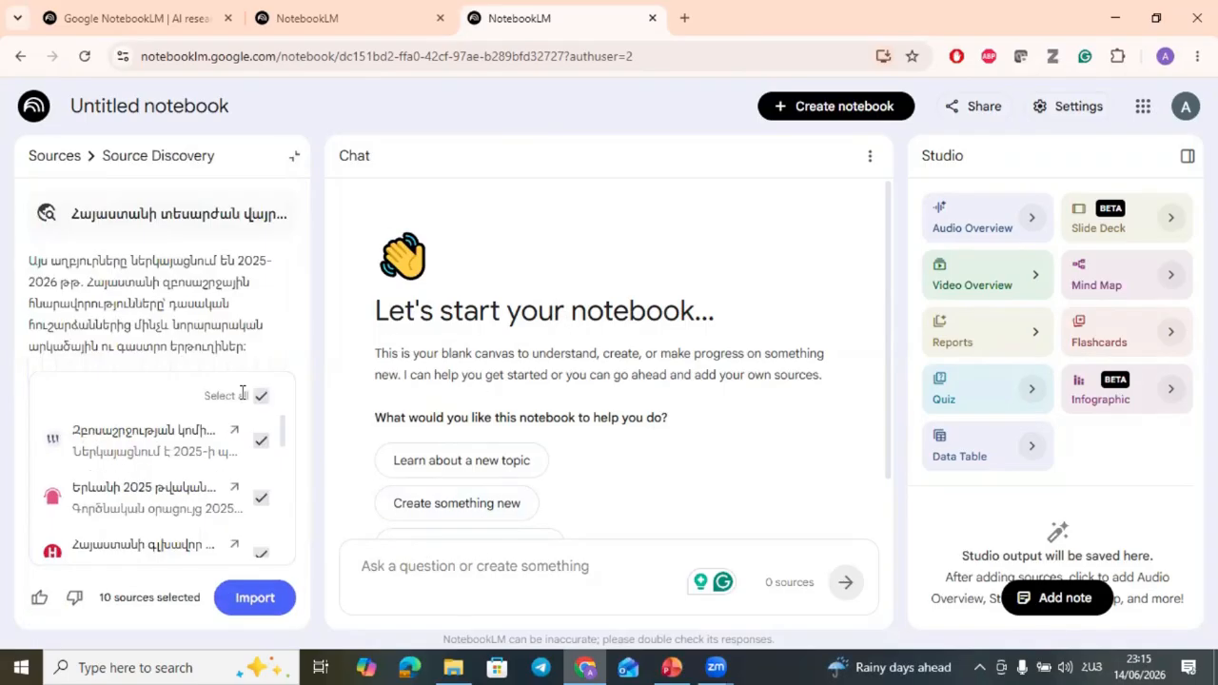
scroll(336, 433, down, 2)
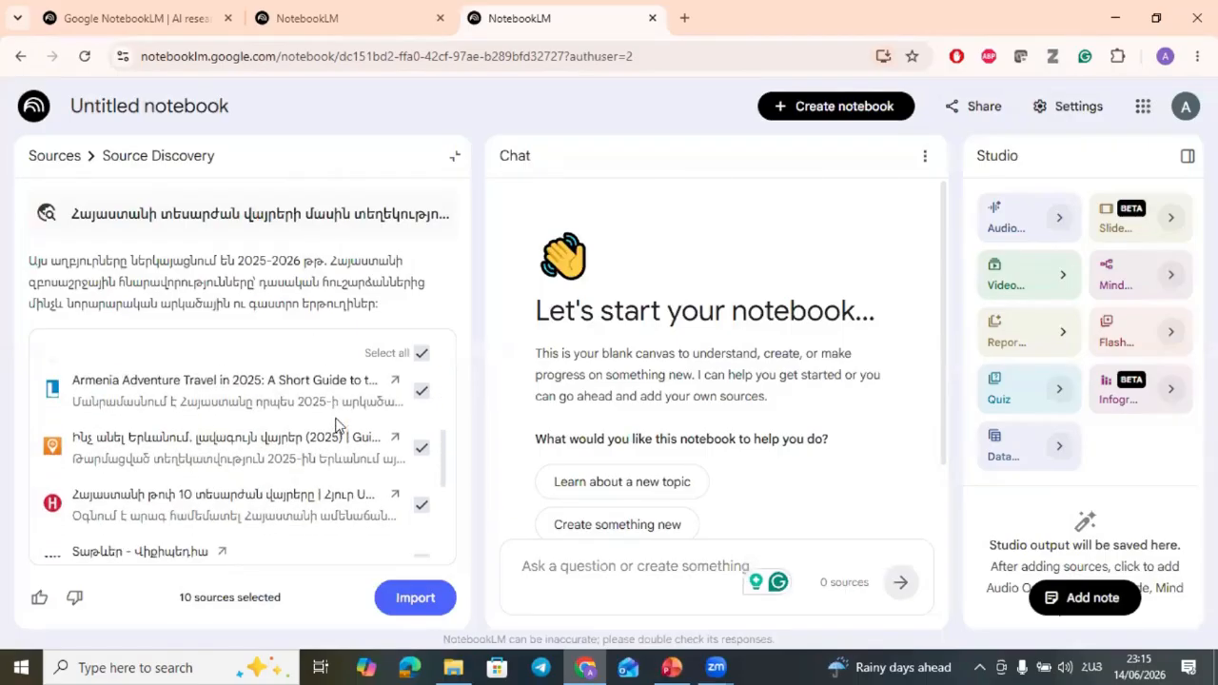
scroll(264, 433, up, 2)
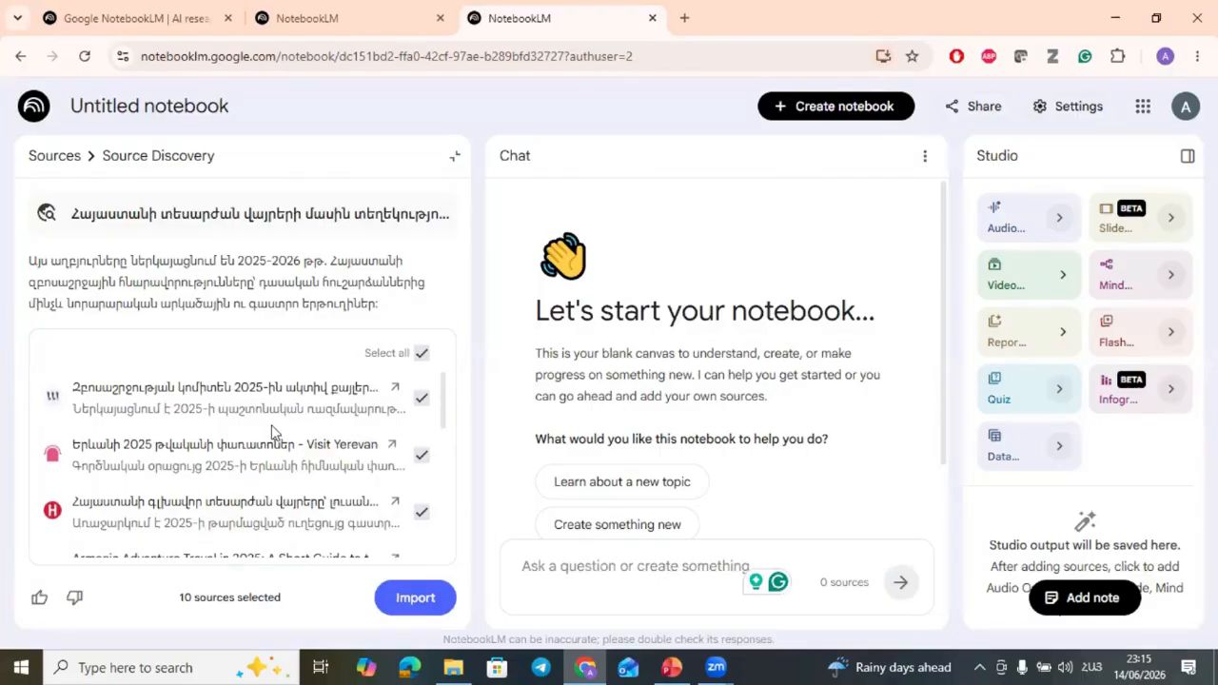
scroll(316, 453, down, 5)
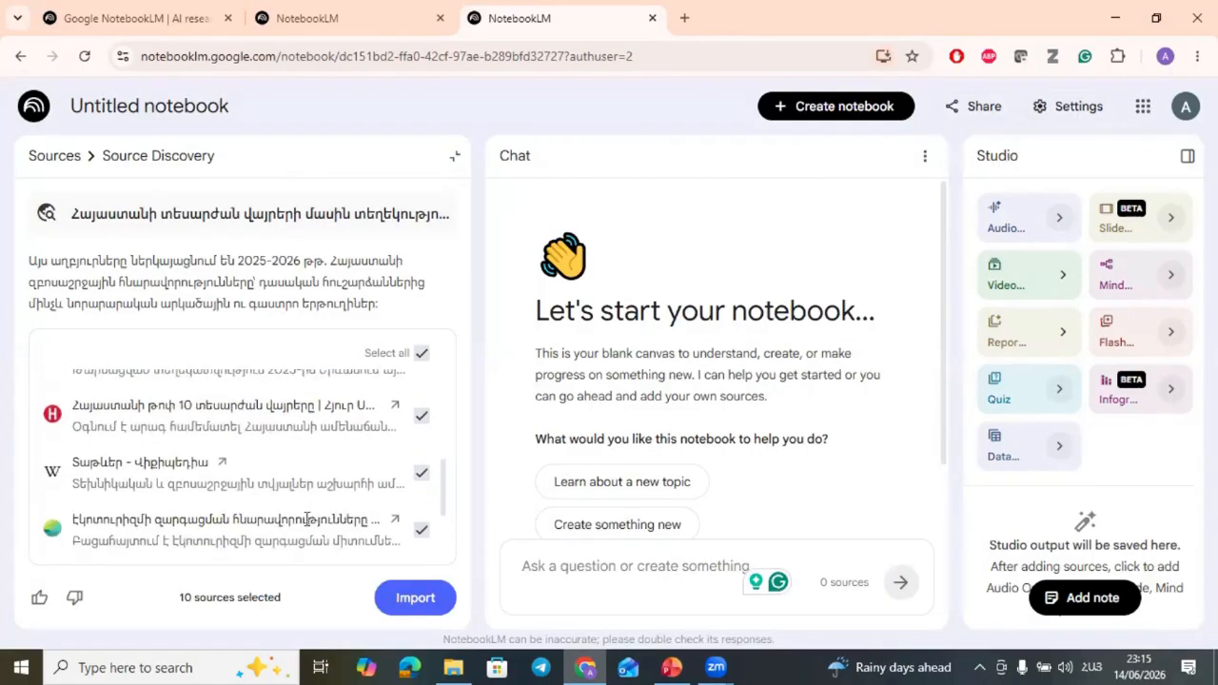
scroll(176, 414, up, 1)
scroll(200, 433, down, 2)
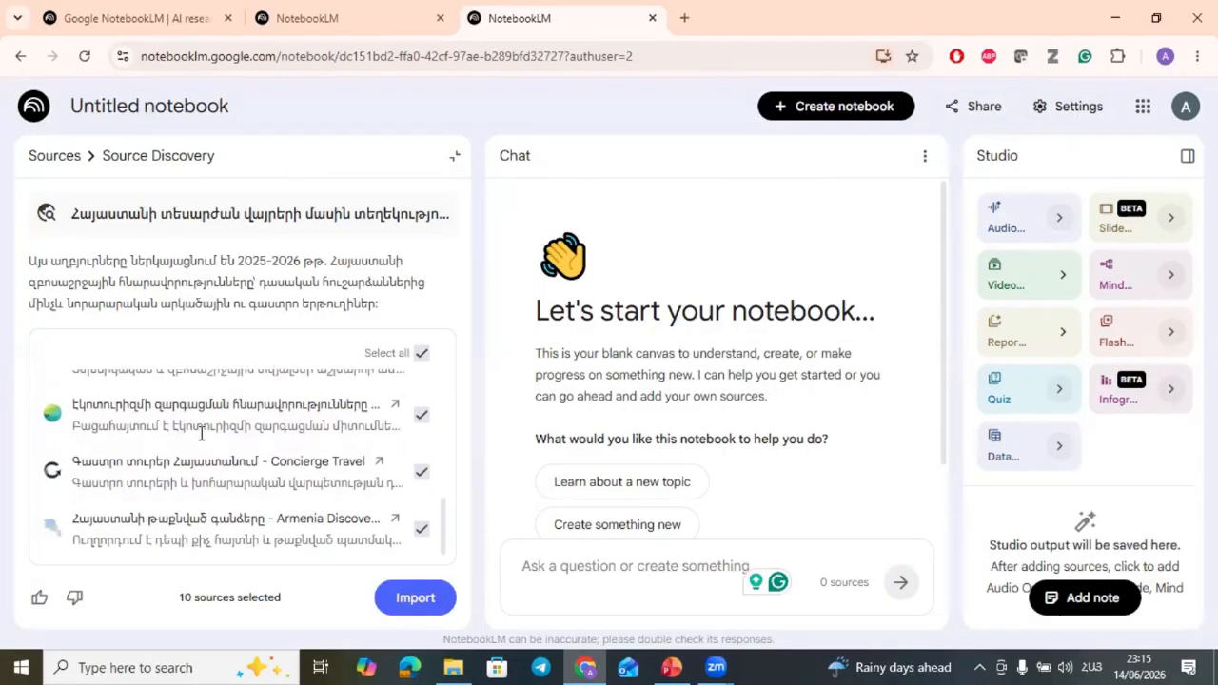
scroll(281, 483, up, 3)
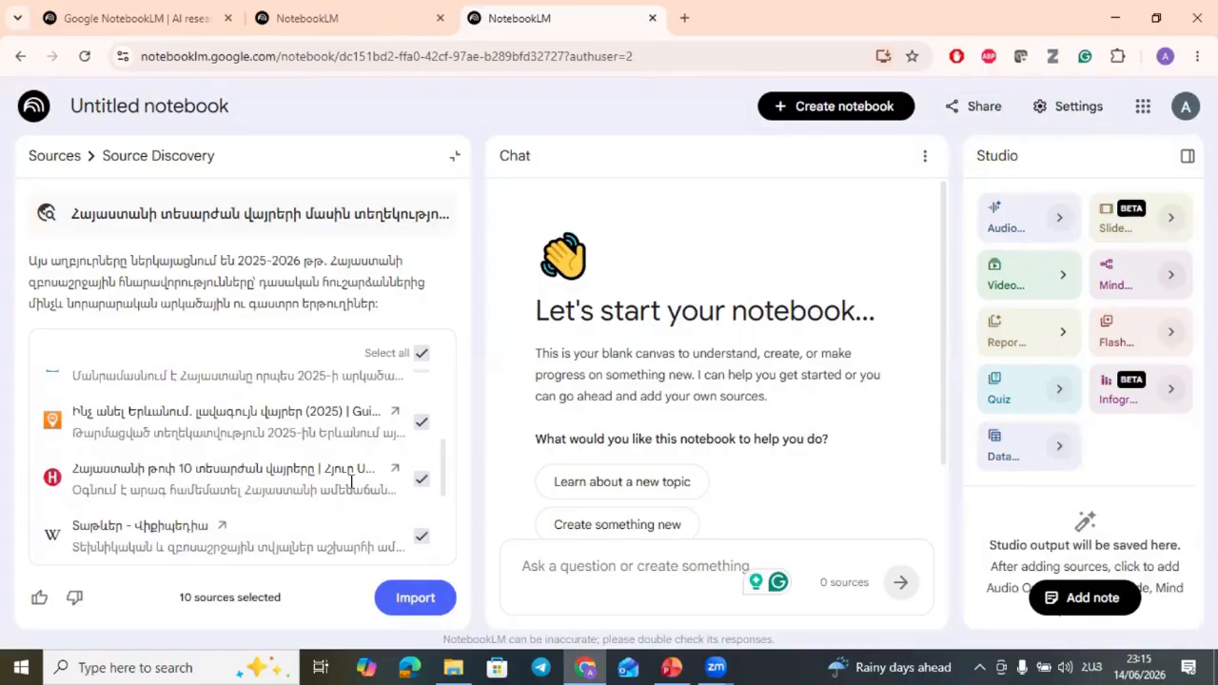
click(421, 537)
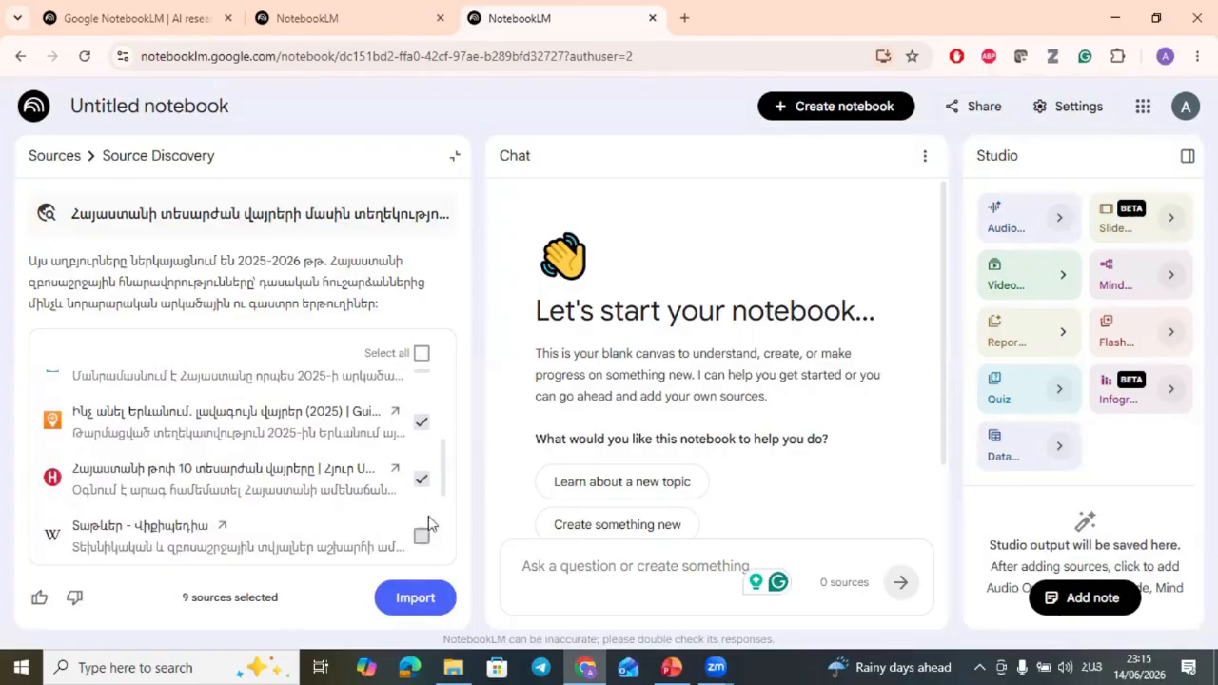
click(417, 597)
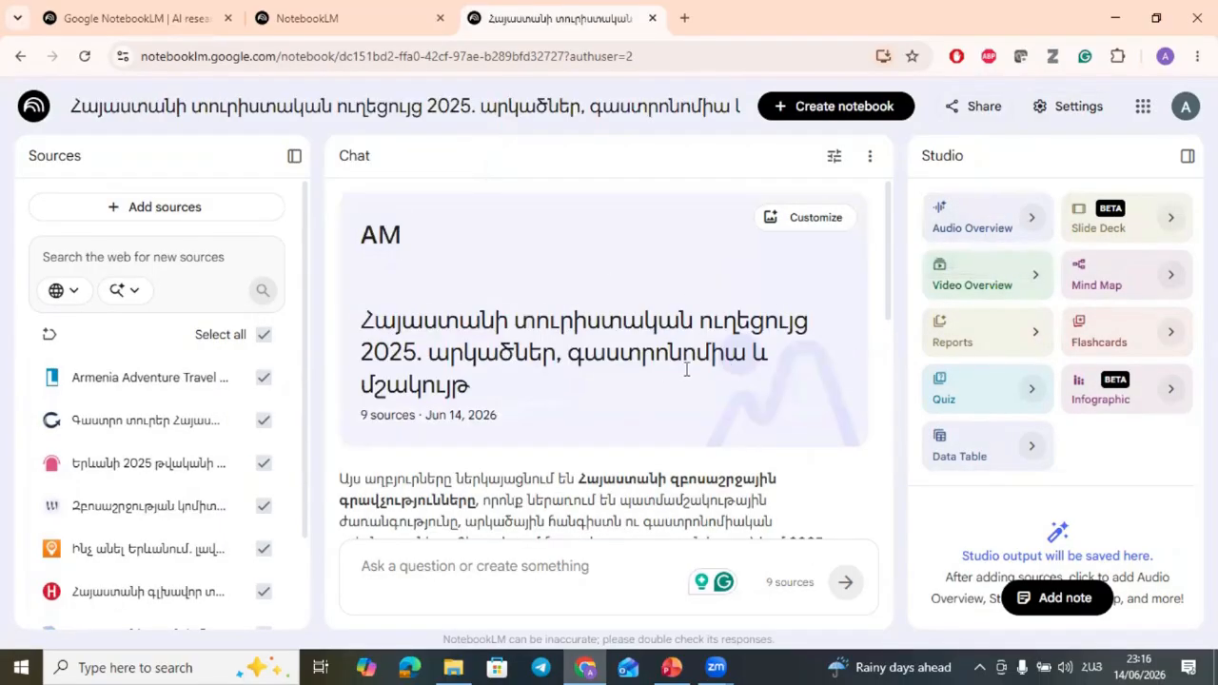
Step: Read through the notebook summary and generate an Audio Overview and a Slide Deck from the imported sources
scroll(709, 430, down, 10)
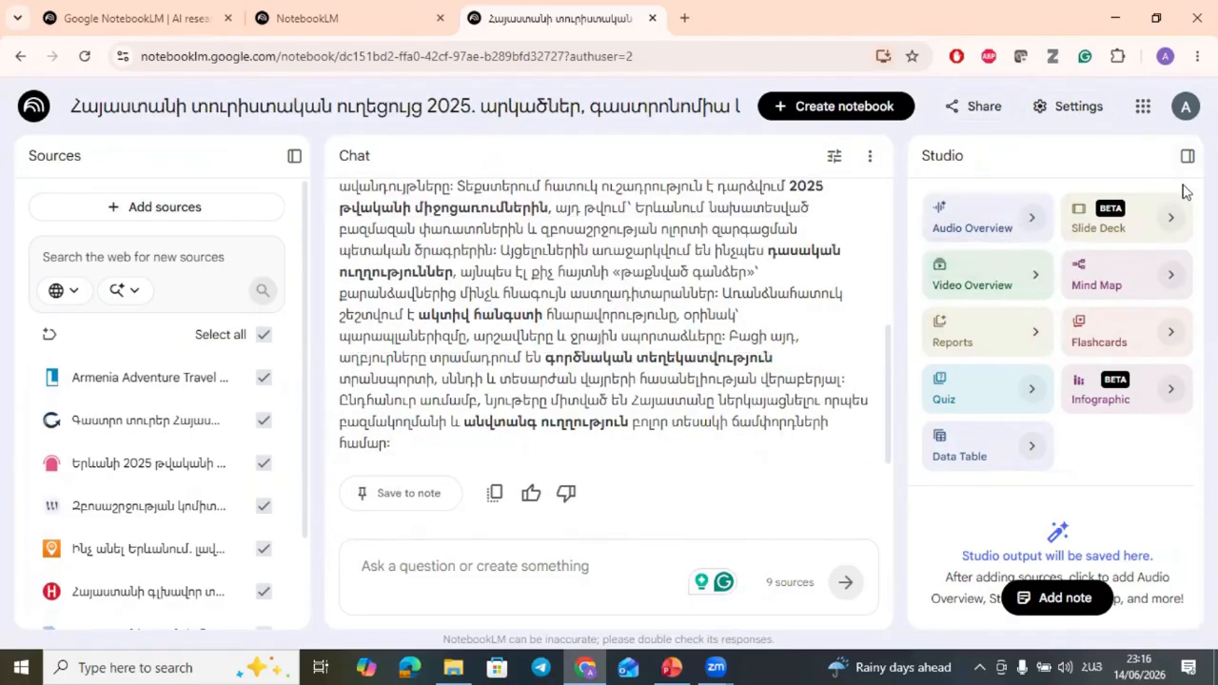
click(1185, 217)
click(958, 217)
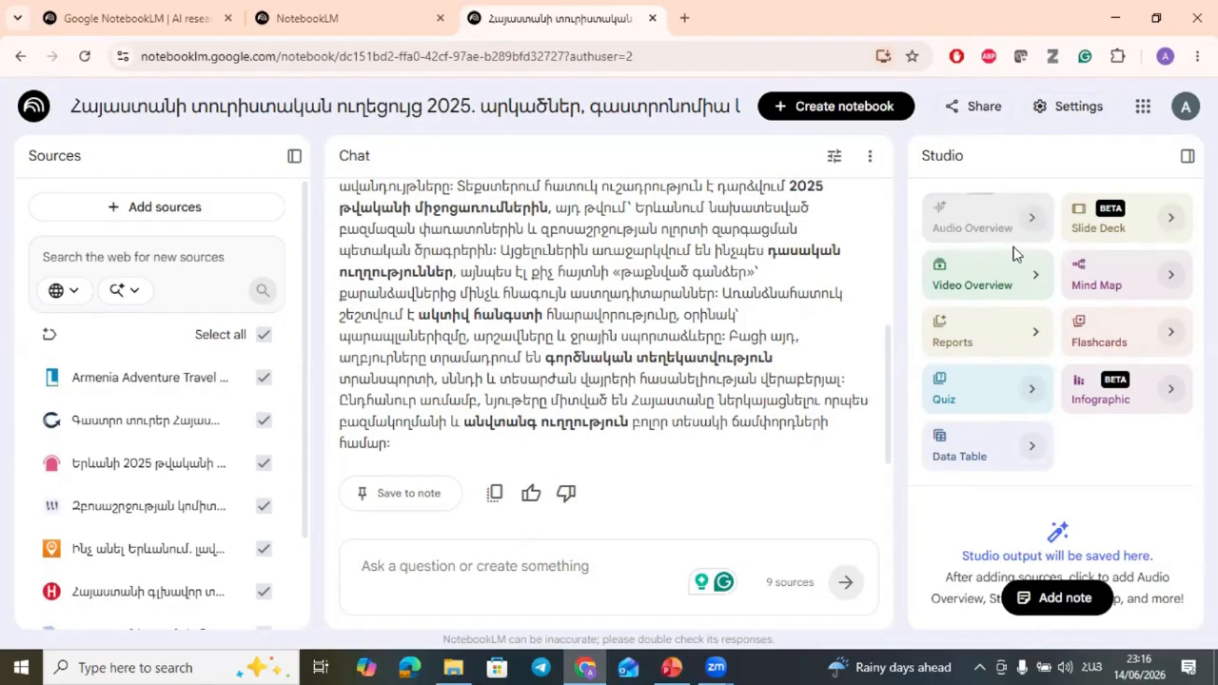
click(1140, 231)
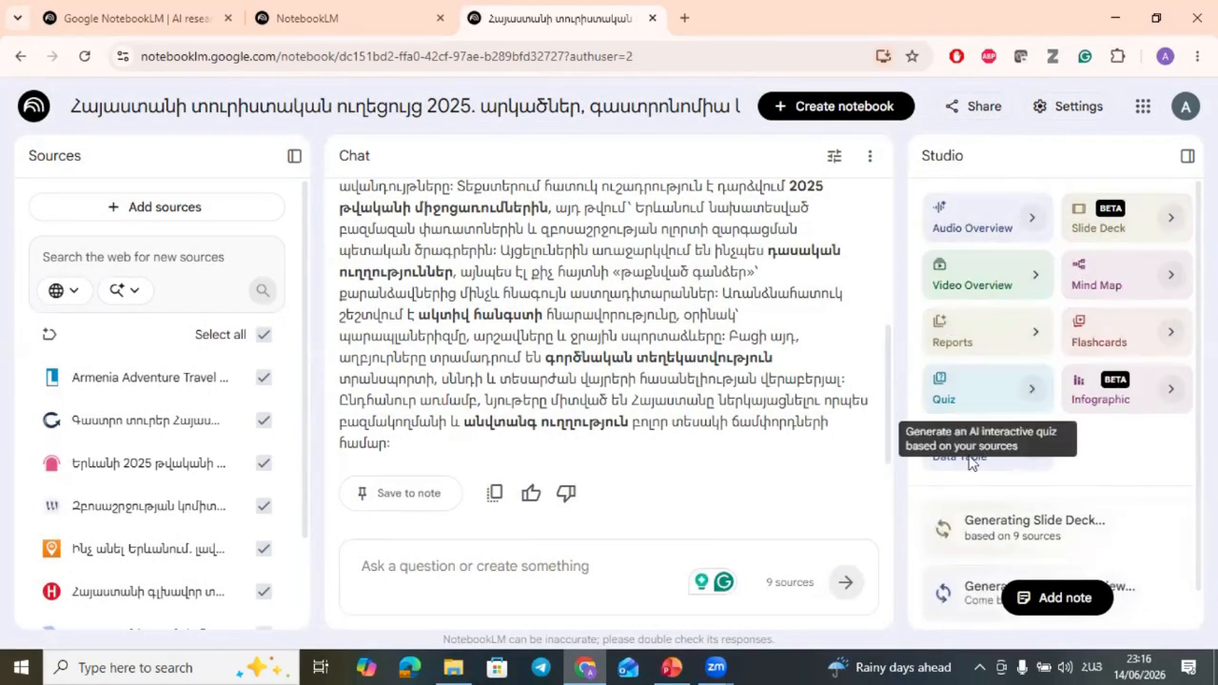
Step: Generate a Video Overview of the sources with the Heritage visual style
click(991, 279)
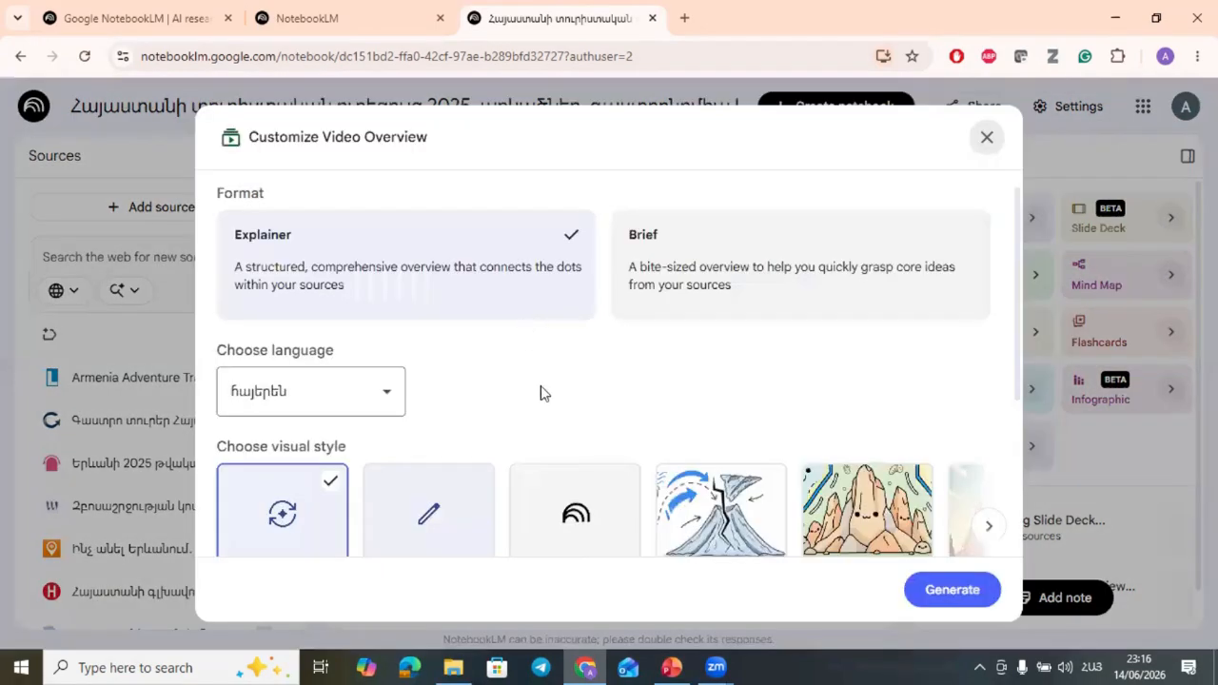
scroll(539, 393, down, 1)
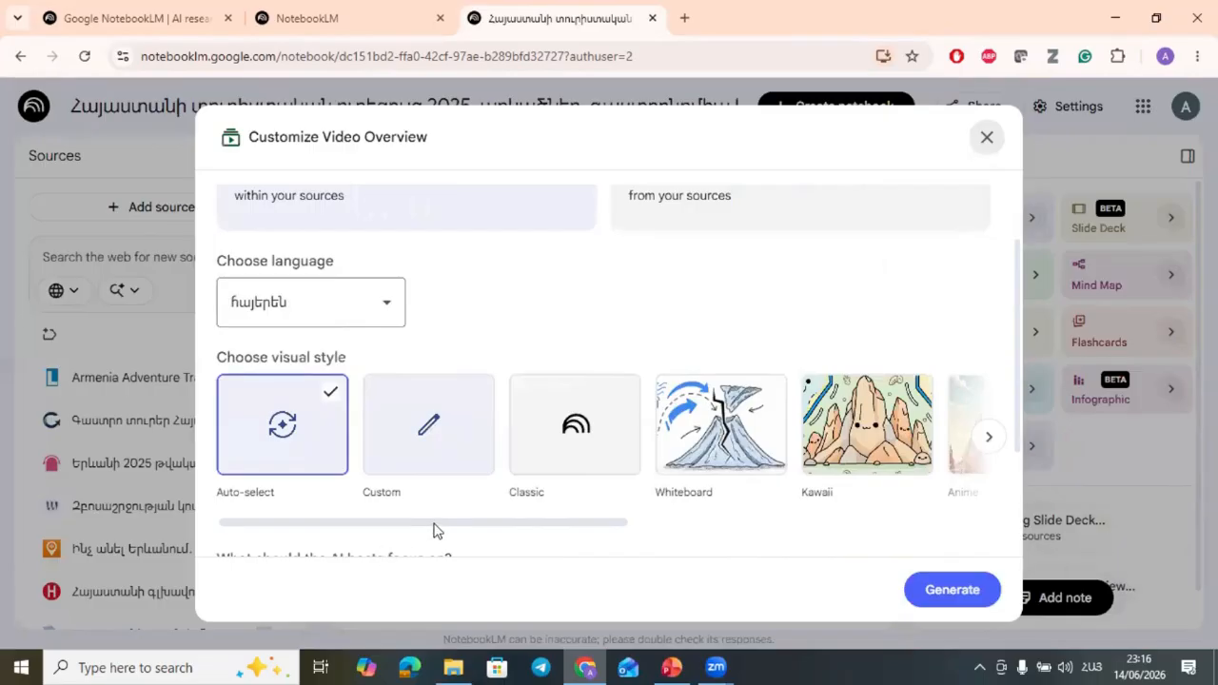
drag(442, 526, 841, 535)
click(751, 430)
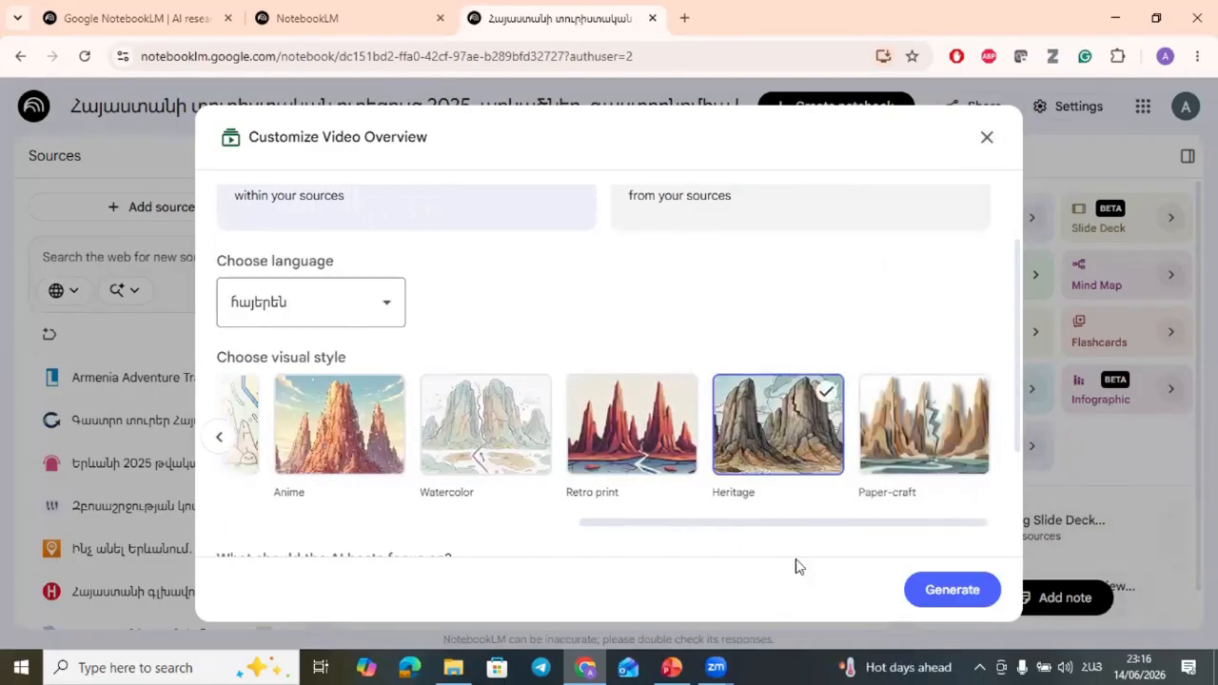
click(950, 587)
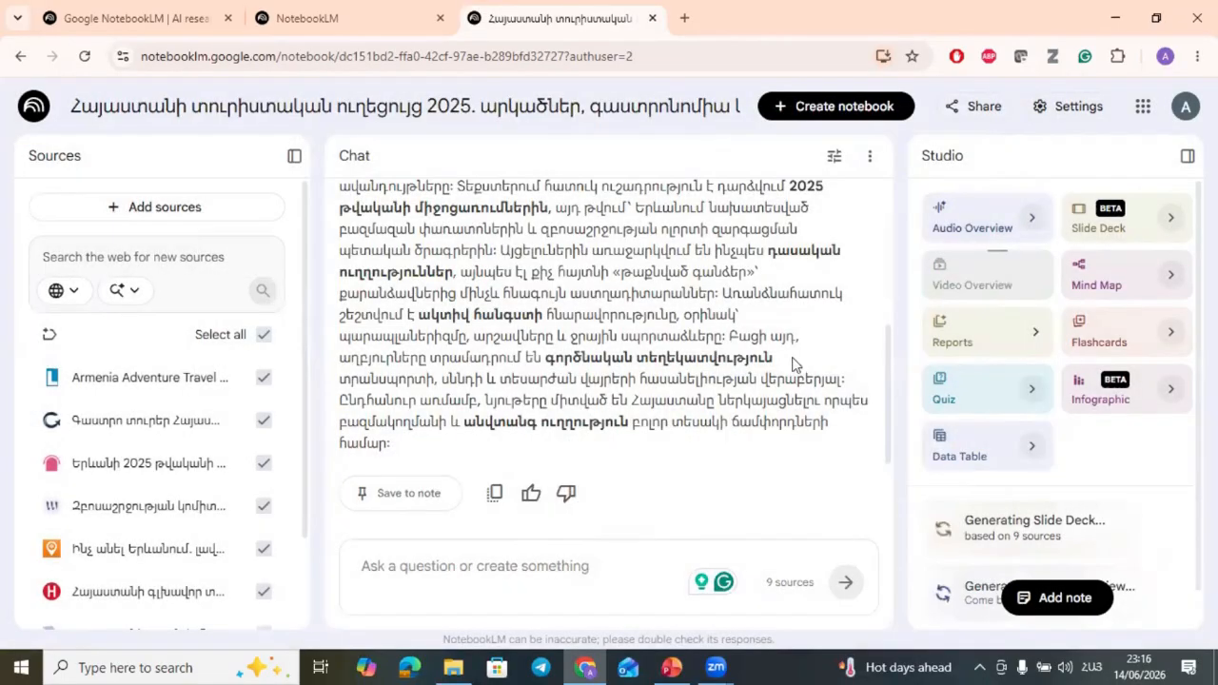
Step: Generate an interactive quiz based on the notebook's sources
click(985, 391)
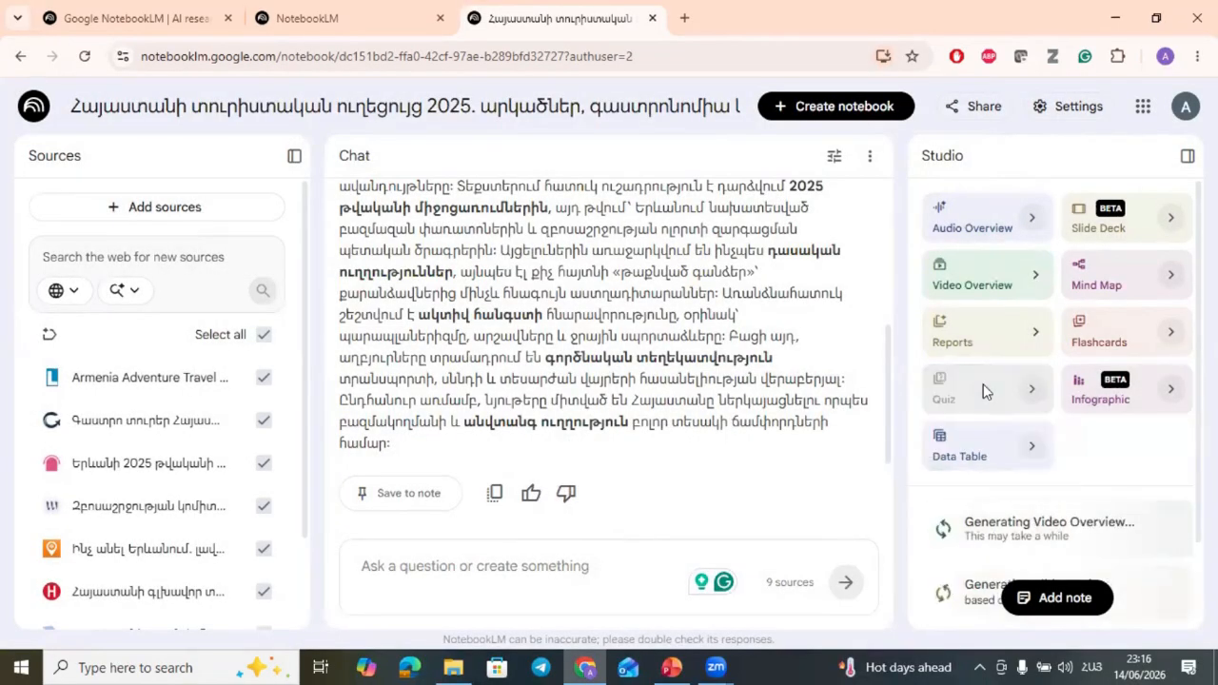
Step: Generate an Infographic and a Data Table from the notebook's sources
click(1138, 400)
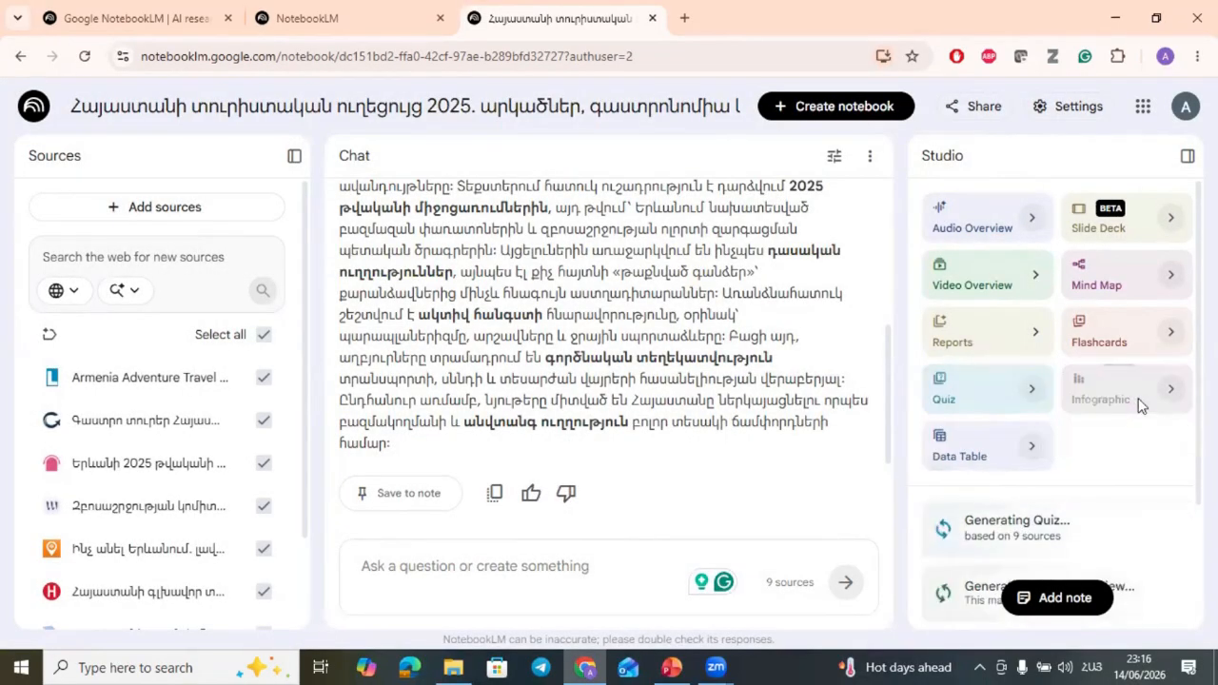
click(980, 450)
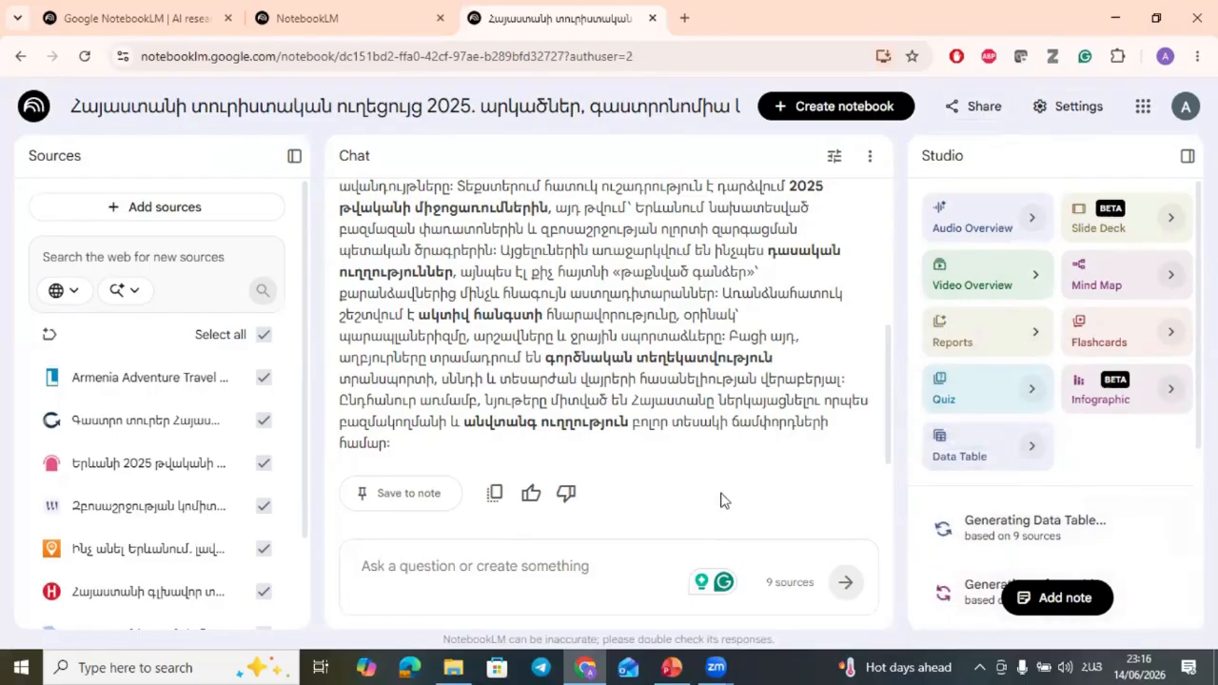
Step: Ask the suggested chat question about Armenia's hidden treasures, "Որո՞նք են Հայաստանի «թաքնված գանձերը» և ինչպե՞ս այցելել դրանք"
scroll(571, 447, down, 2)
scroll(559, 424, up, 3)
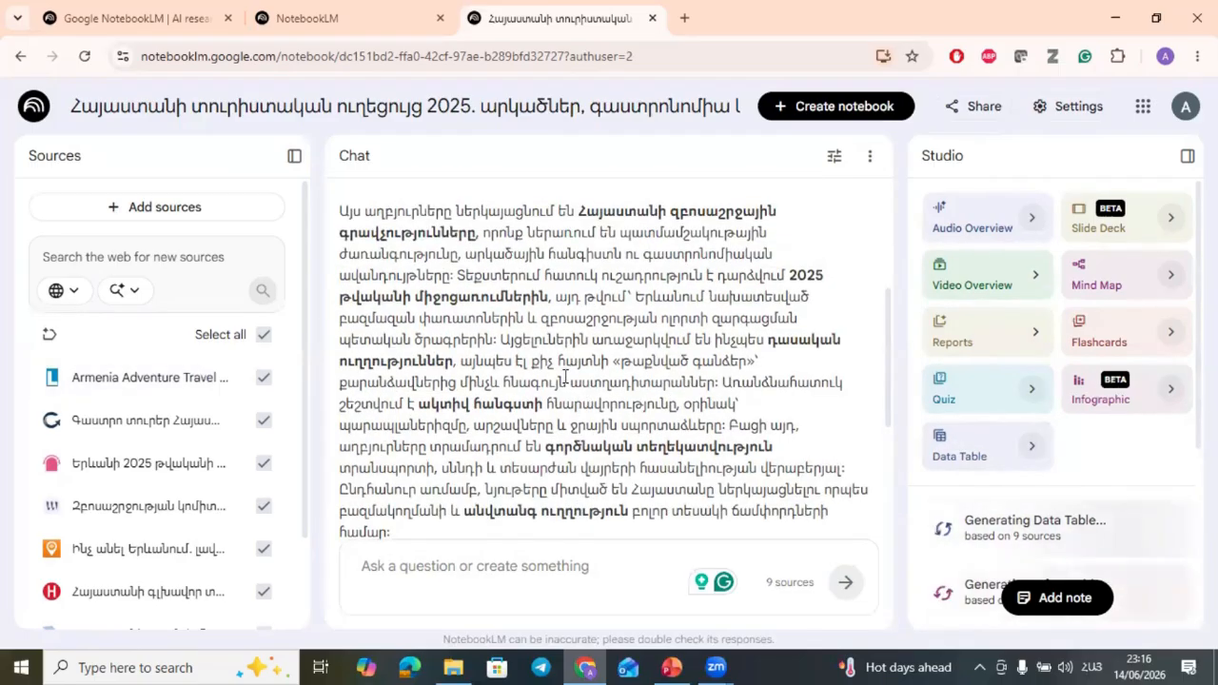
scroll(749, 371, down, 3)
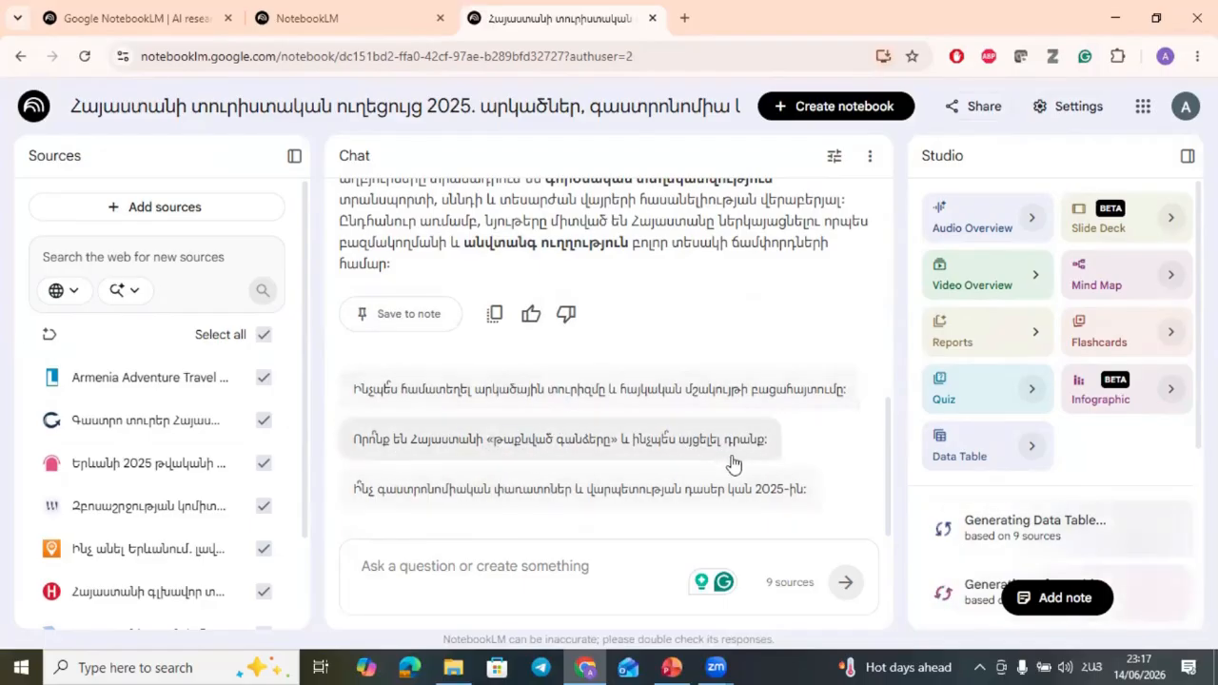
click(637, 444)
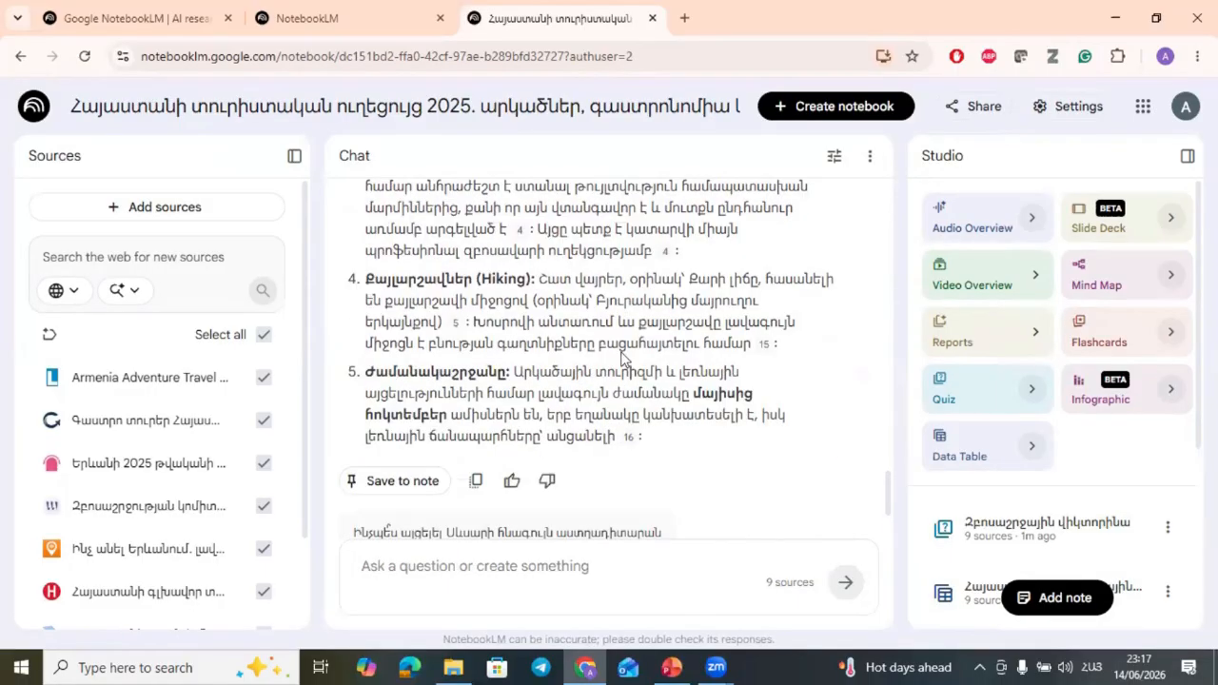
Step: Ask the chat "կազմիր տուրիստական պլան 200000 դրամ բյուջեով 4 հուգու հանգստի համար, առաջարկիր այցելության վայրերը, վճարները և ժամանակը"
click(535, 555)
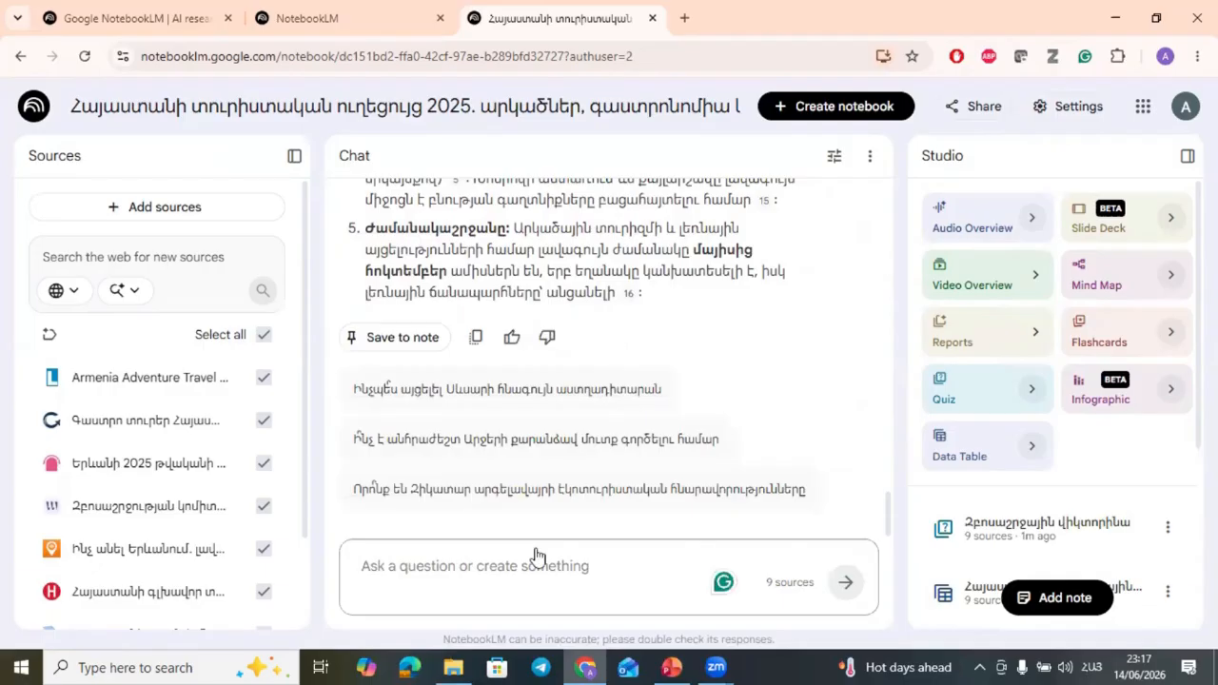
text(կազմիր)
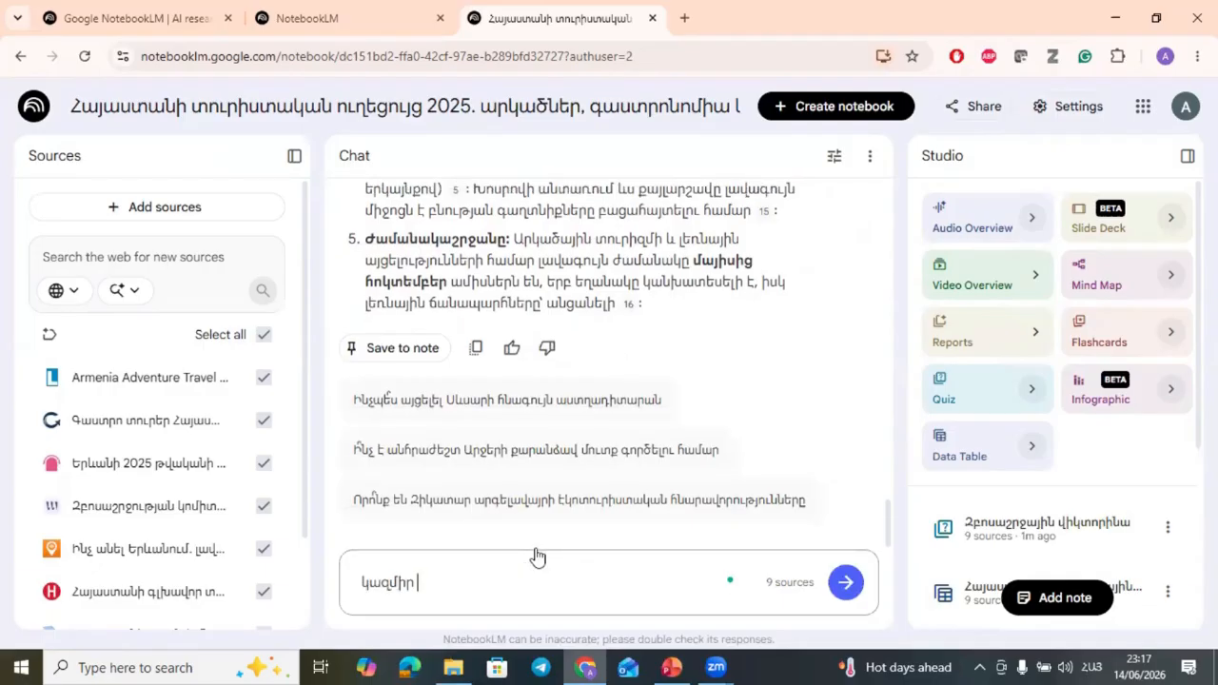
text( տուրի)
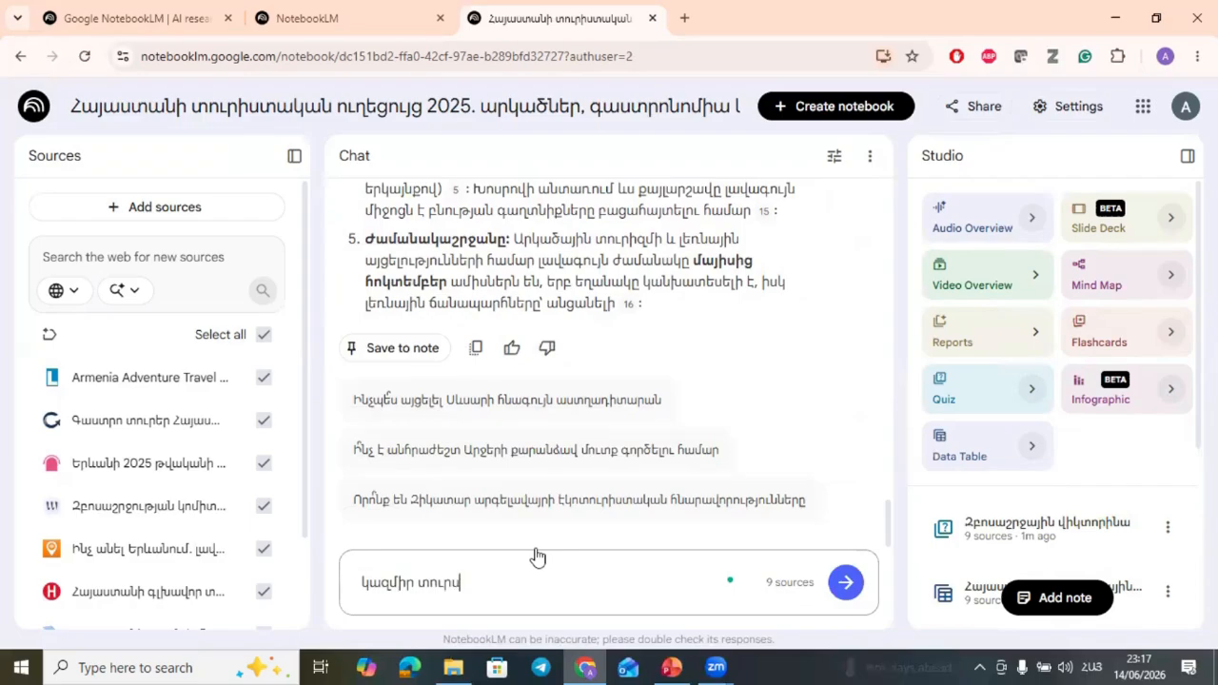
text(ստական պլան 200000)
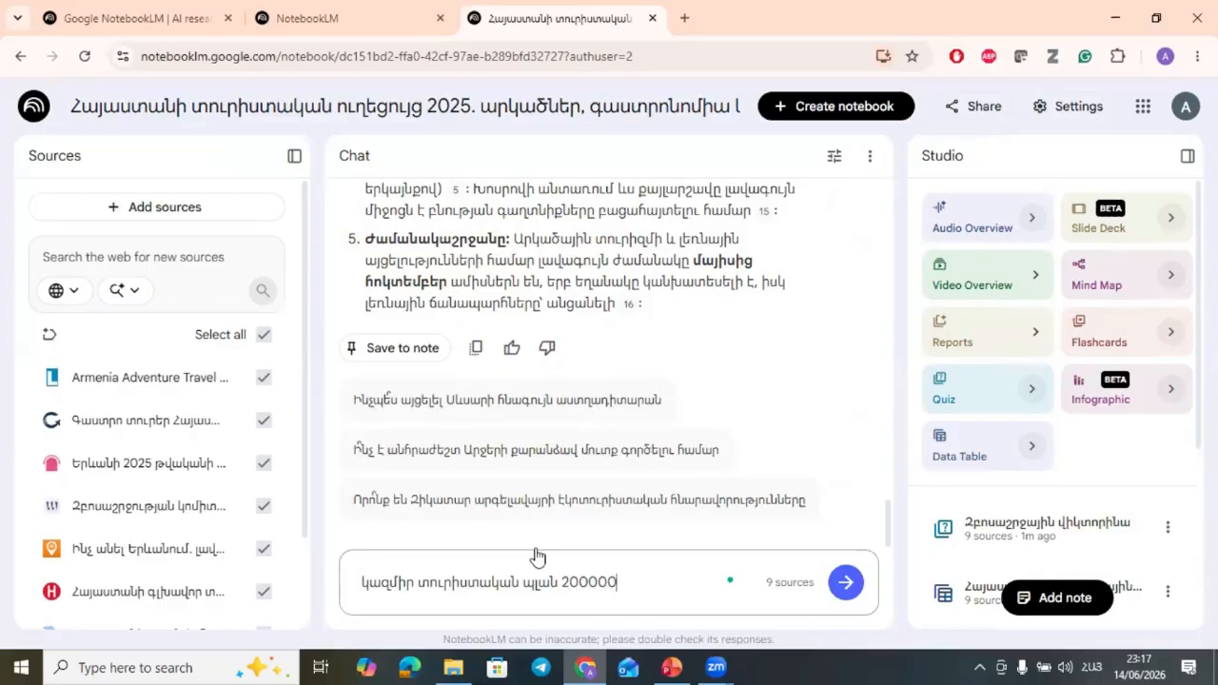
key(Left)
key(Left)
key(Left)
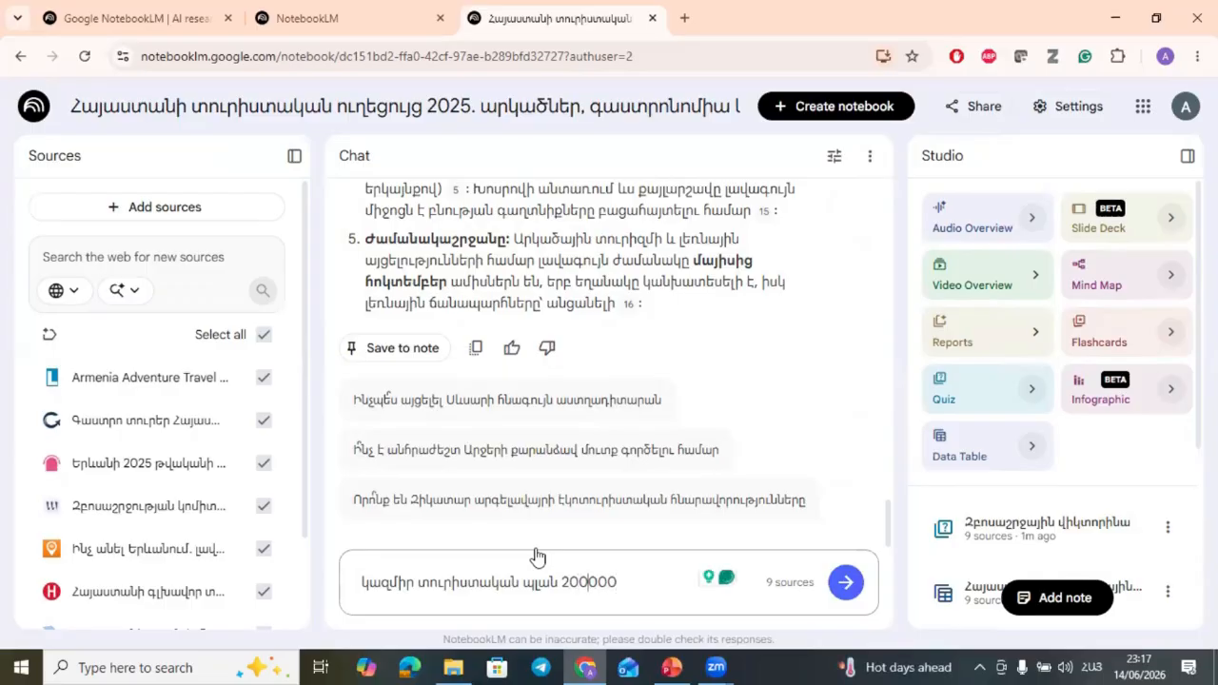
text(դրամ բյուջ)
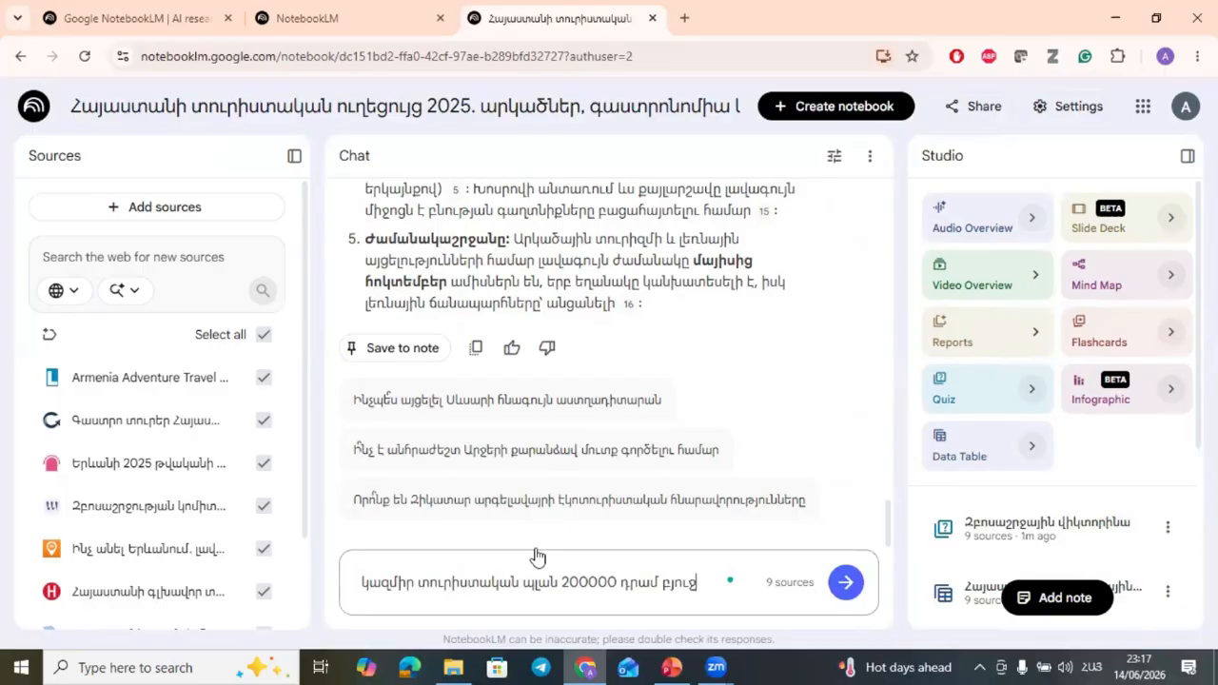
text(եով 4 հո)
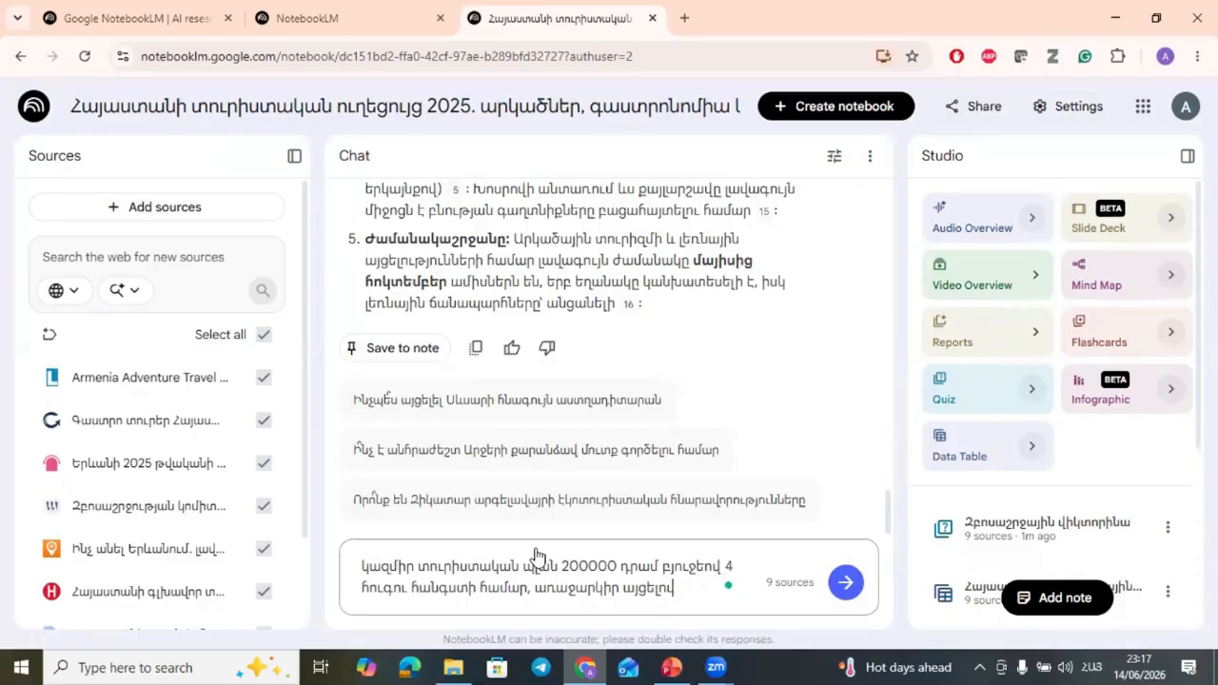
text(րերը, վճարները և ժամանակը)
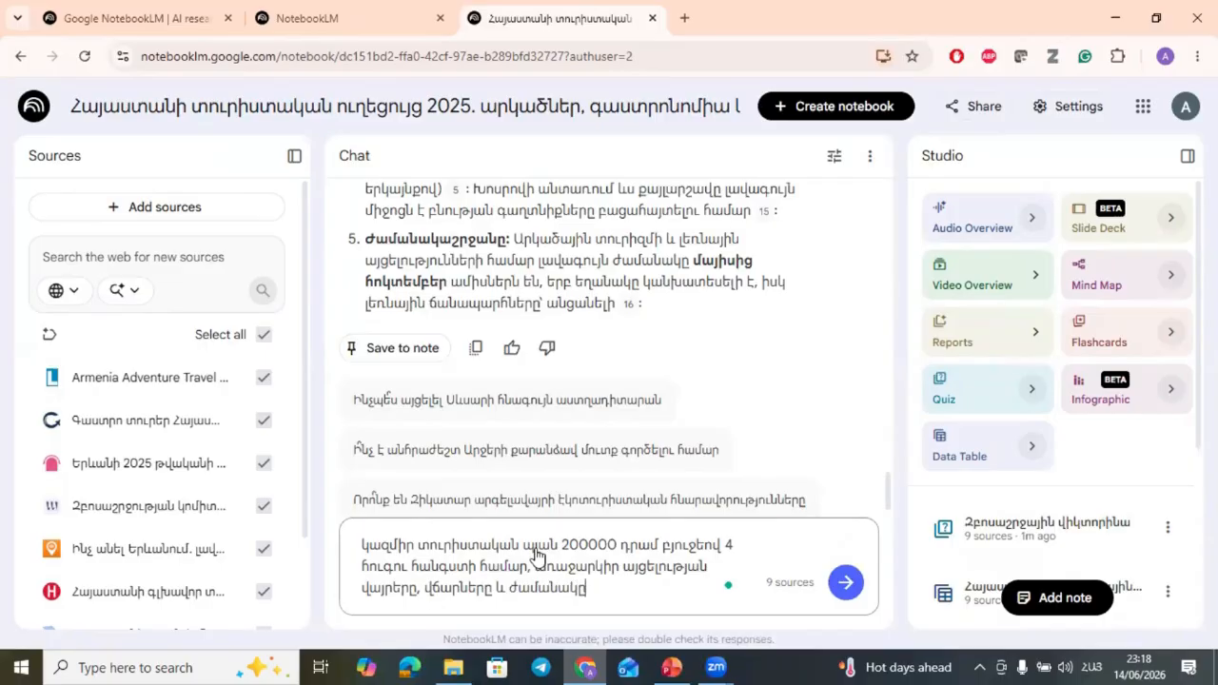
key(Return)
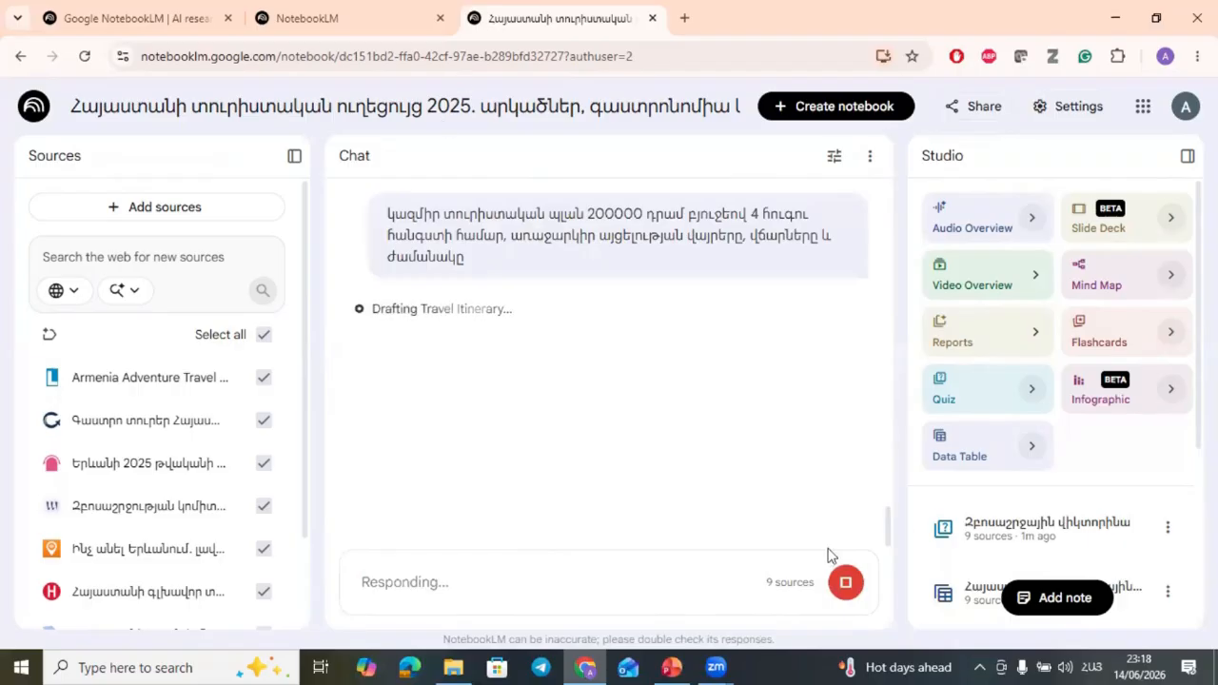
Step: Check the progress of the Studio outputs and read the Day 1 schedule and costs in the travel plan
scroll(1101, 498, down, 1)
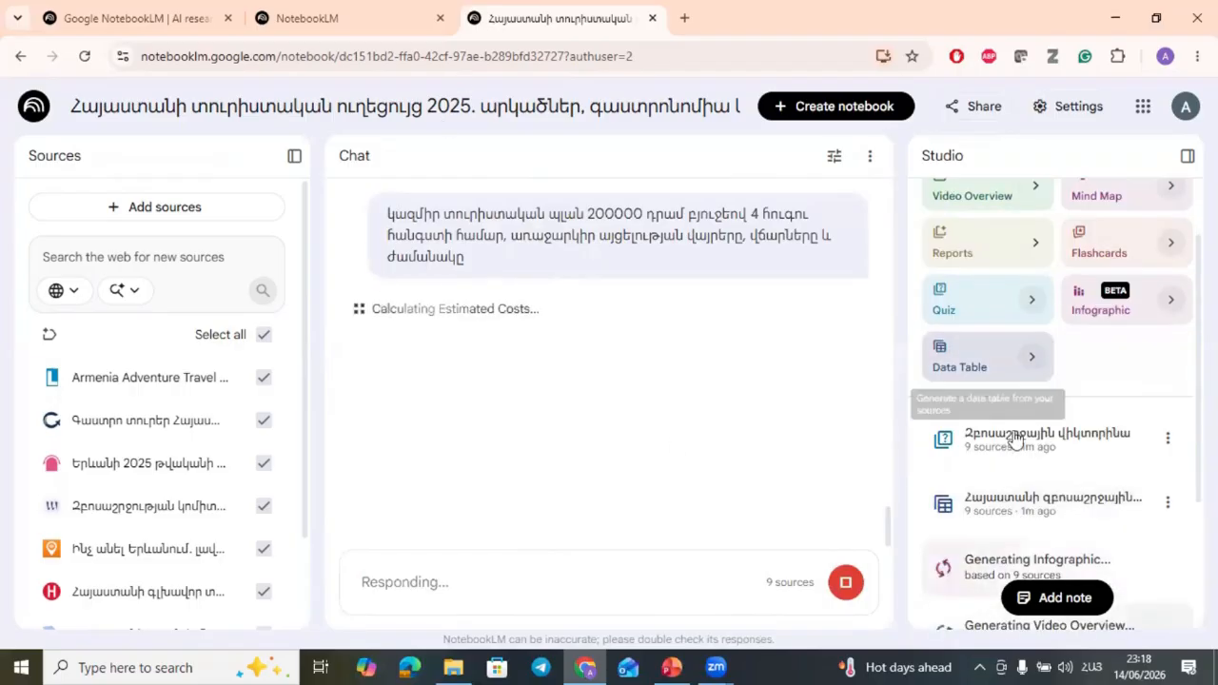
scroll(1034, 472, down, 2)
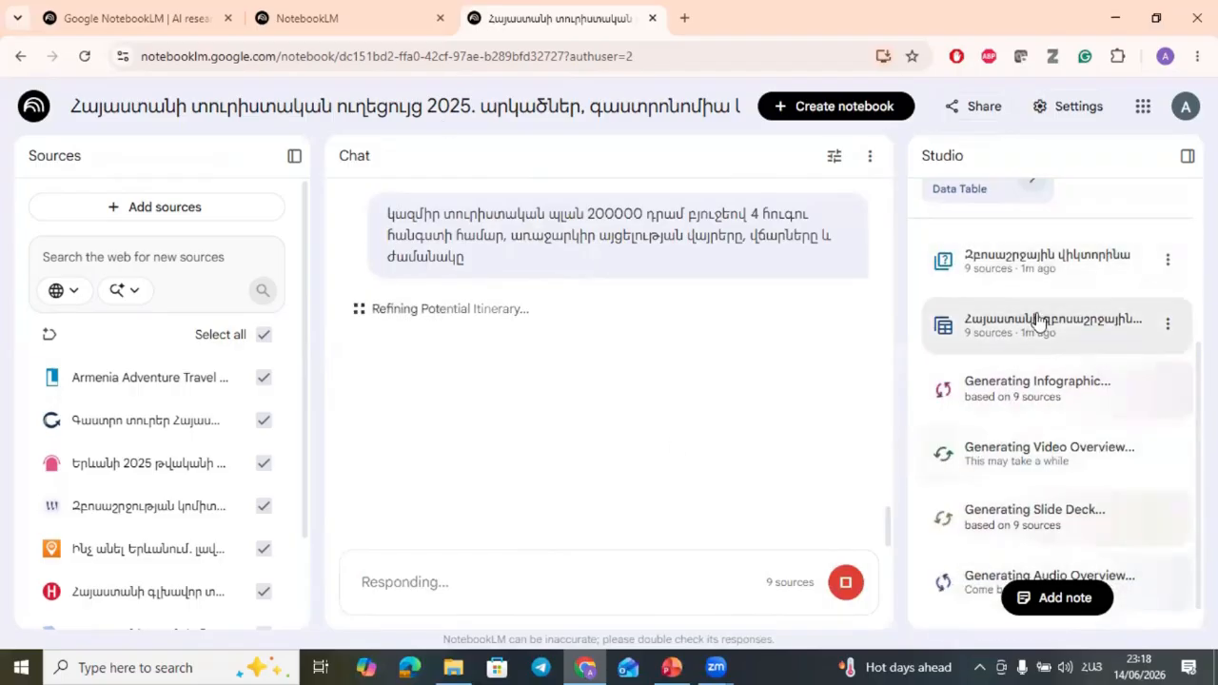
scroll(1038, 471, down, 1)
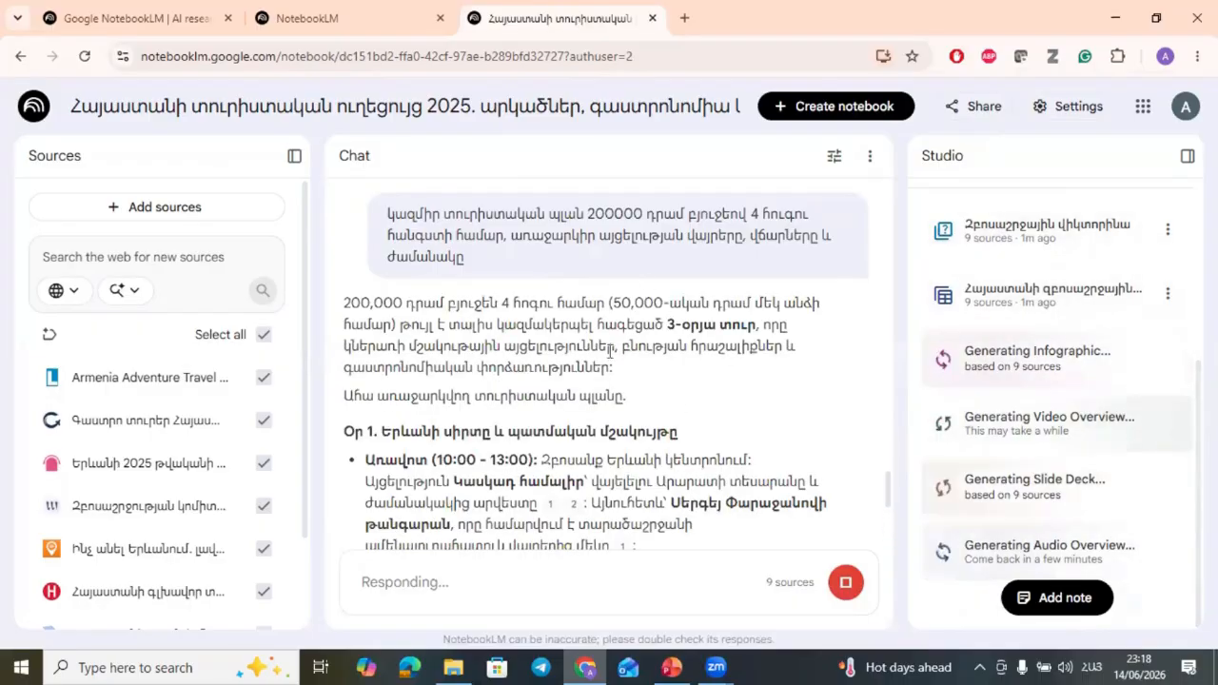
scroll(591, 407, down, 1)
scroll(592, 407, down, 1)
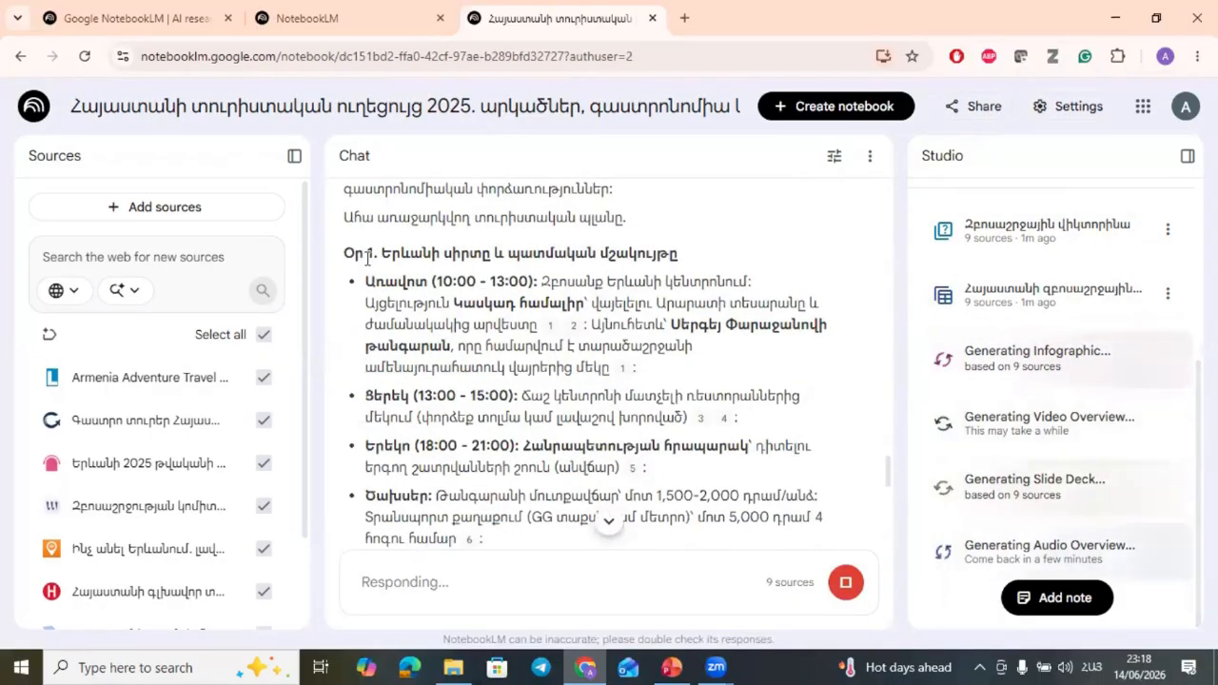
drag(350, 253, 571, 395)
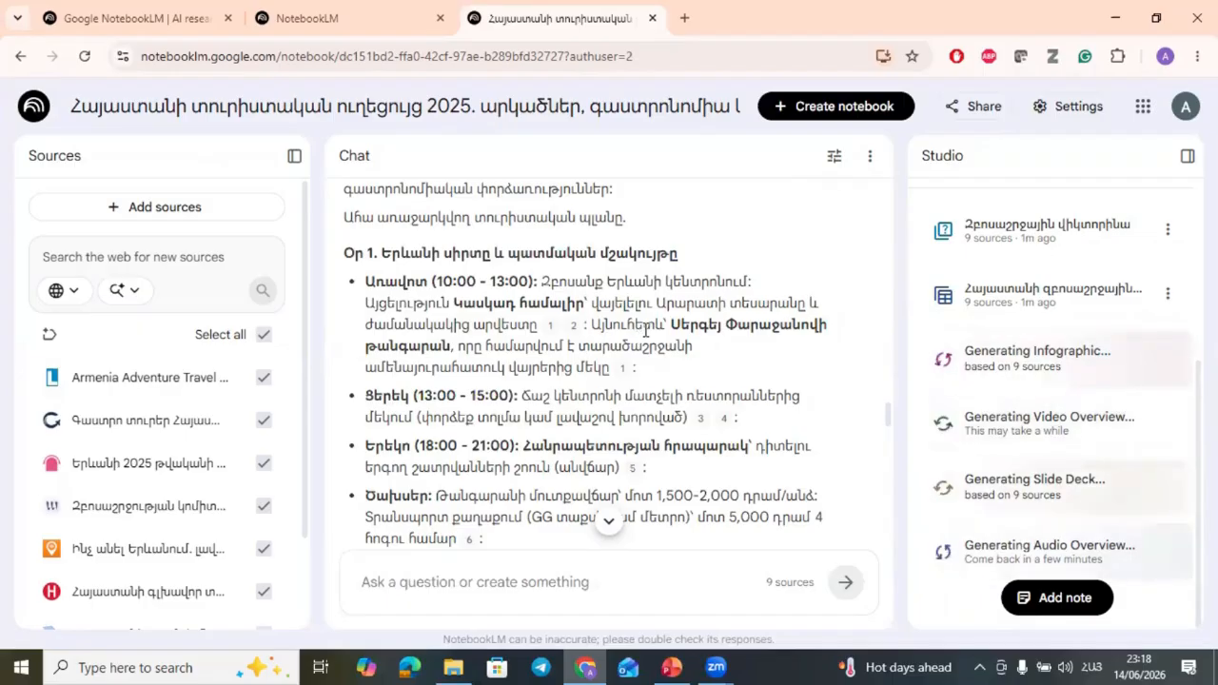
drag(672, 327, 555, 347)
scroll(555, 347, down, 1)
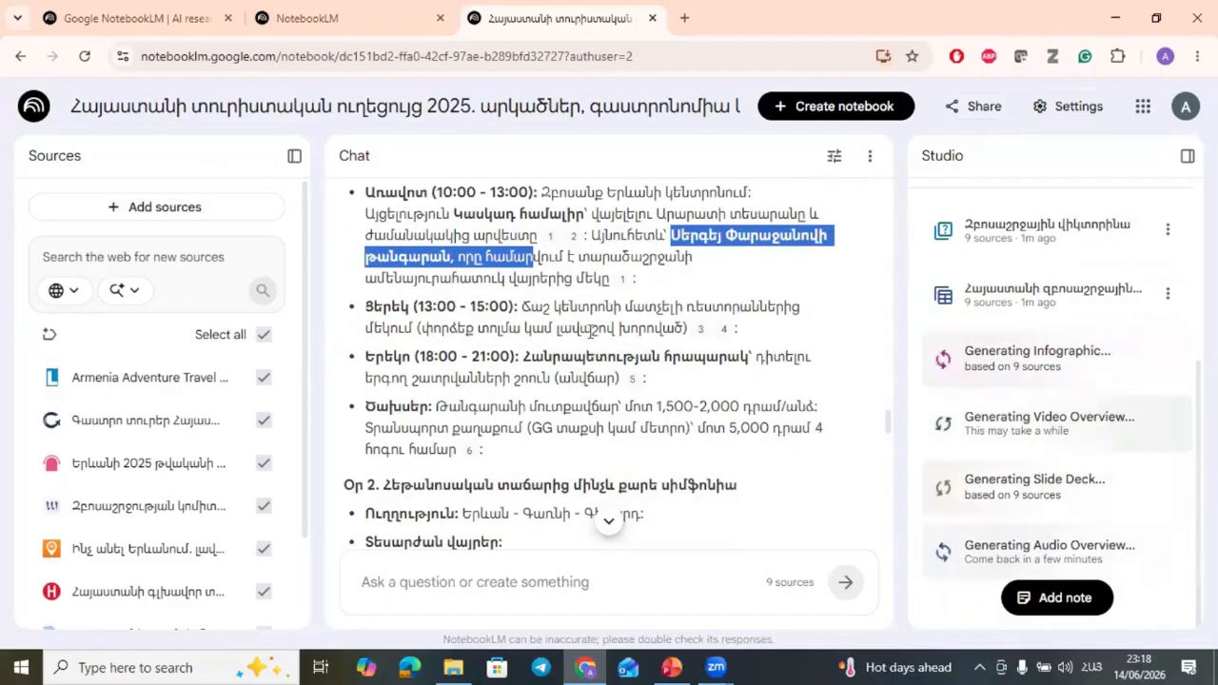
scroll(609, 342, down, 1)
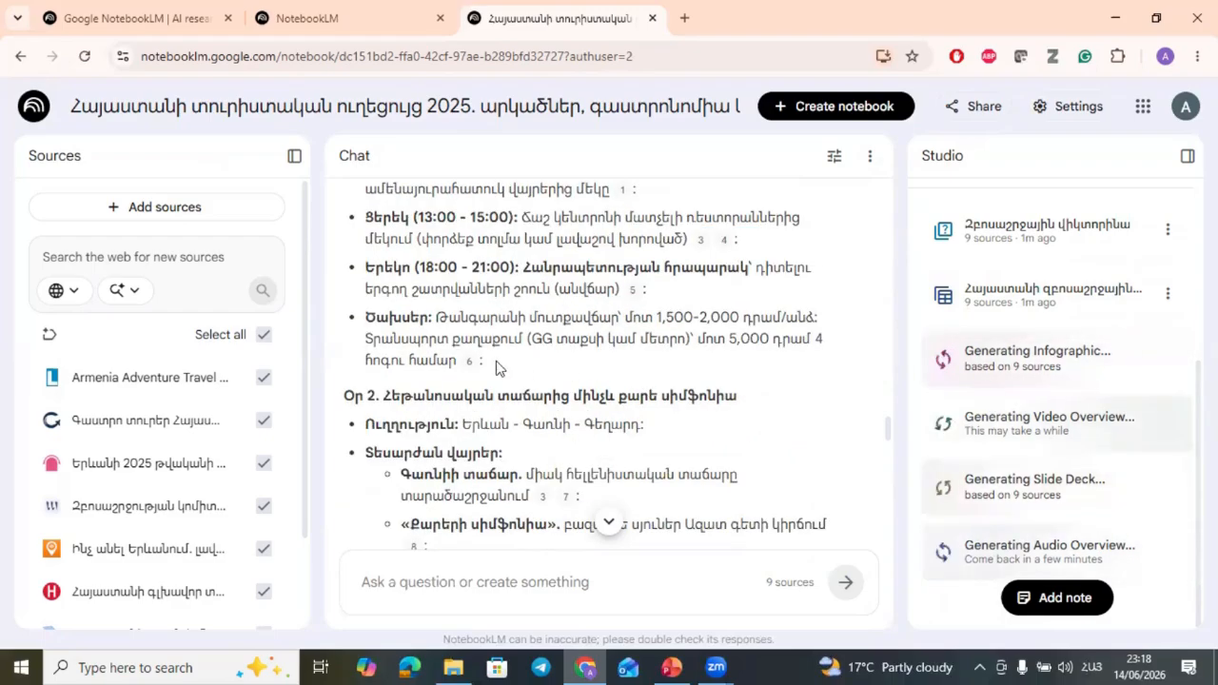
drag(448, 317, 633, 317)
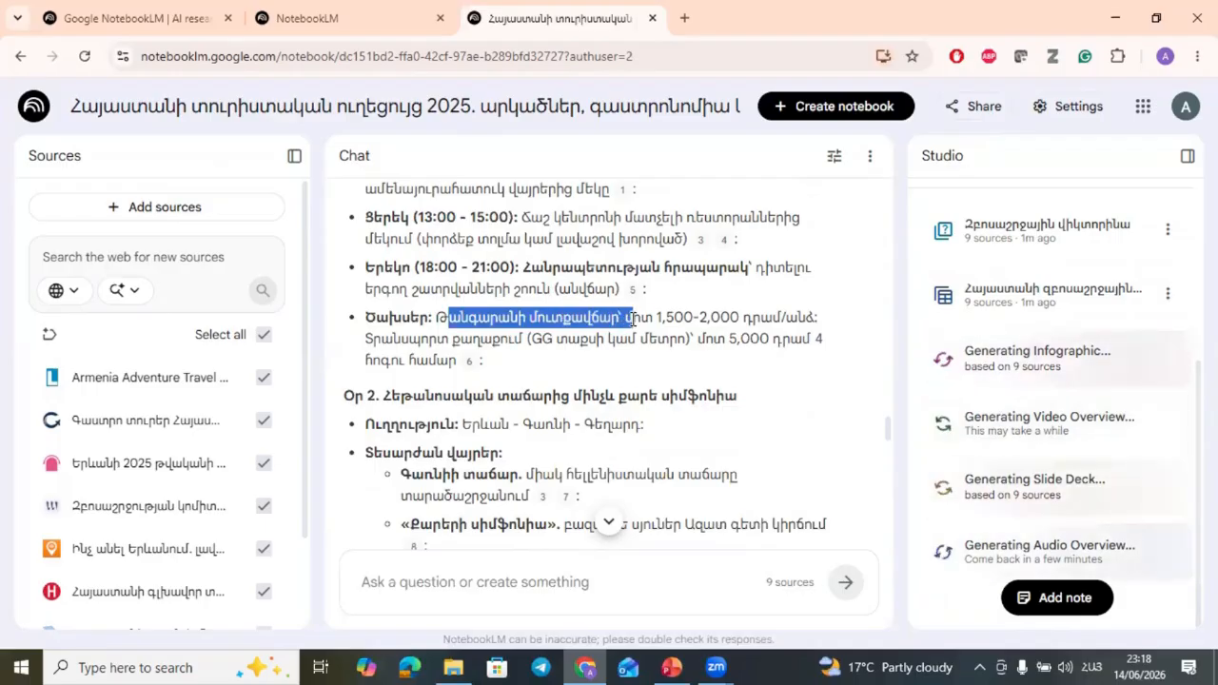
drag(458, 349, 579, 348)
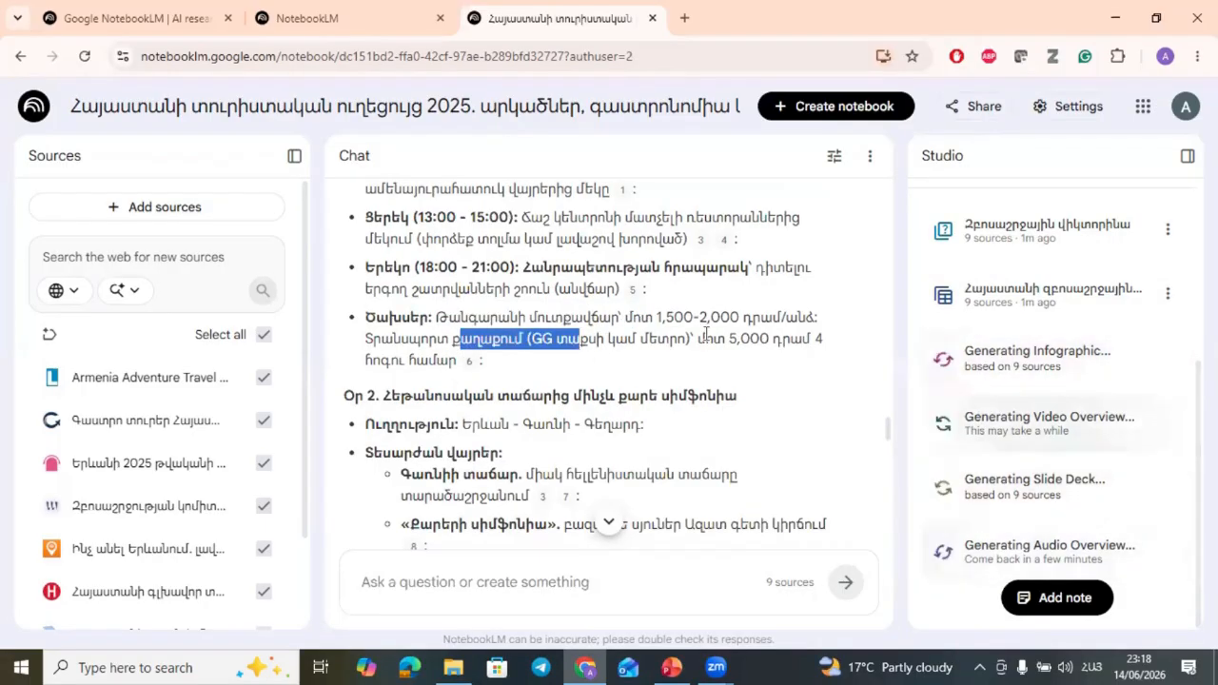
click(544, 372)
Step: Read the routes, sights, activities and costs for Day 2 and Day 3 of the travel plan
scroll(452, 344, down, 1)
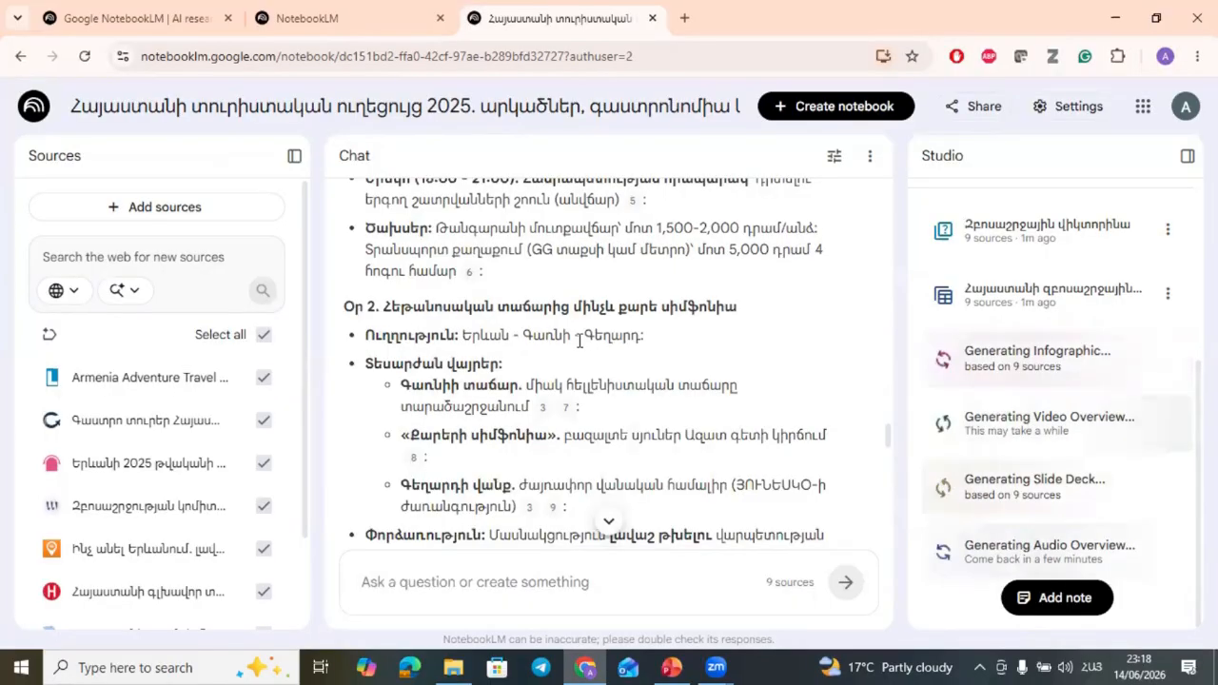
scroll(461, 333, down, 1)
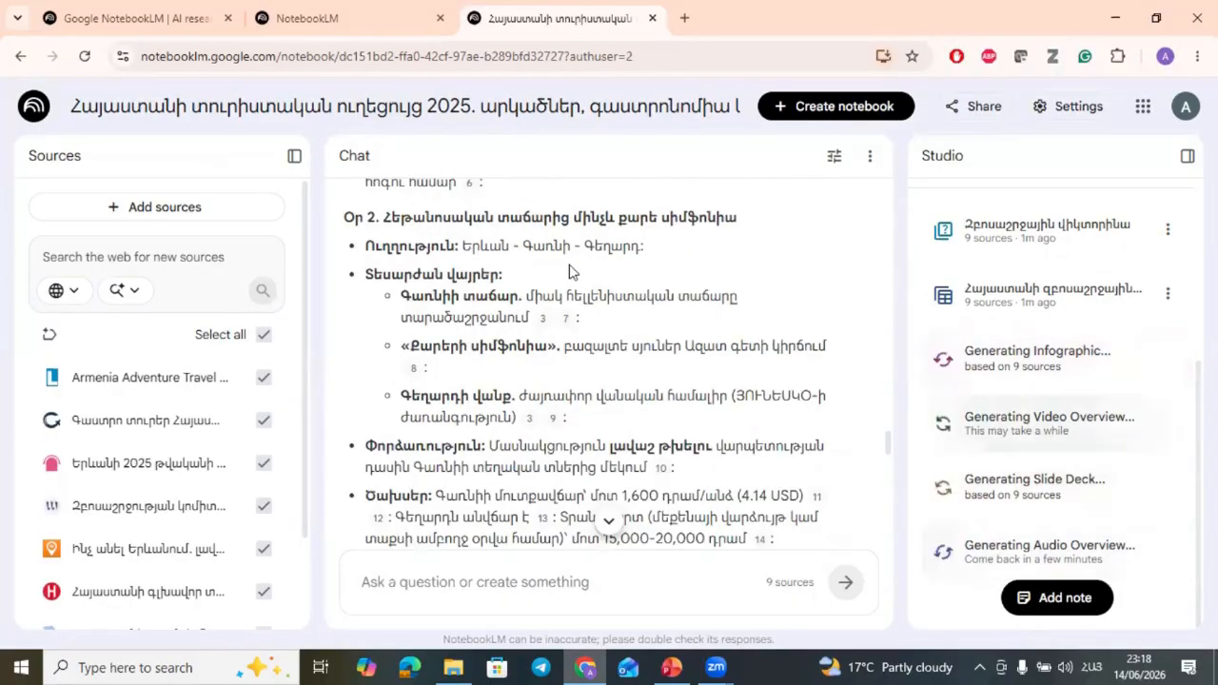
scroll(506, 365, down, 1)
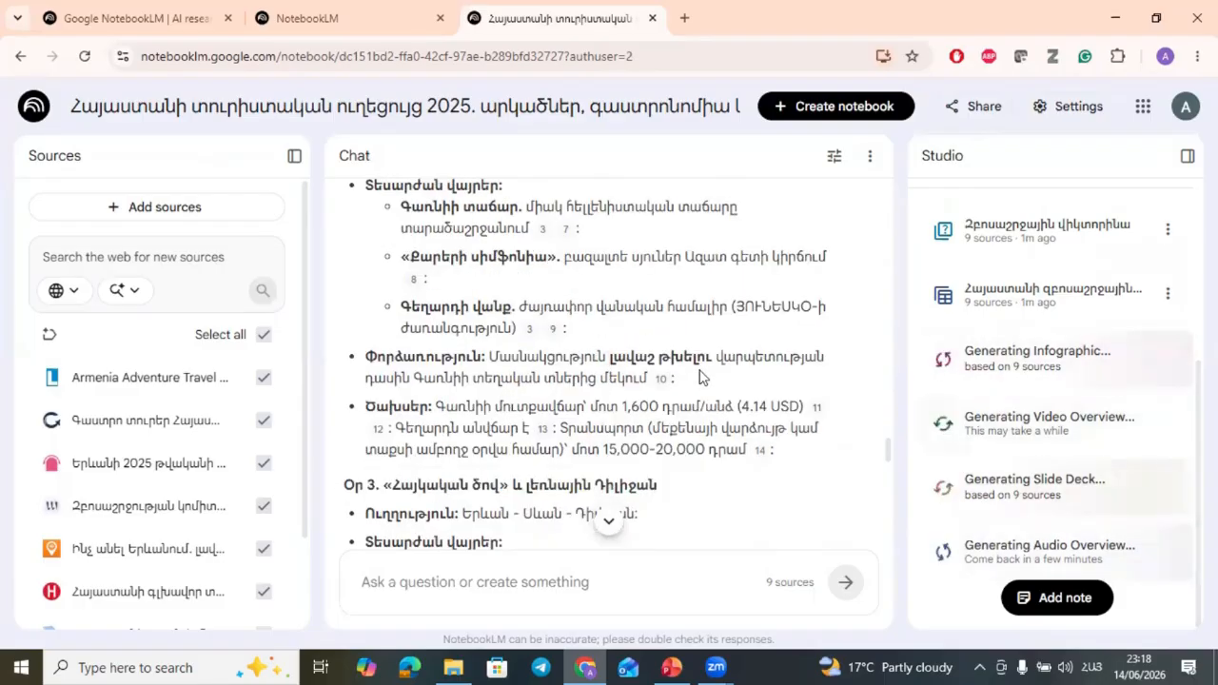
scroll(577, 383, down, 1)
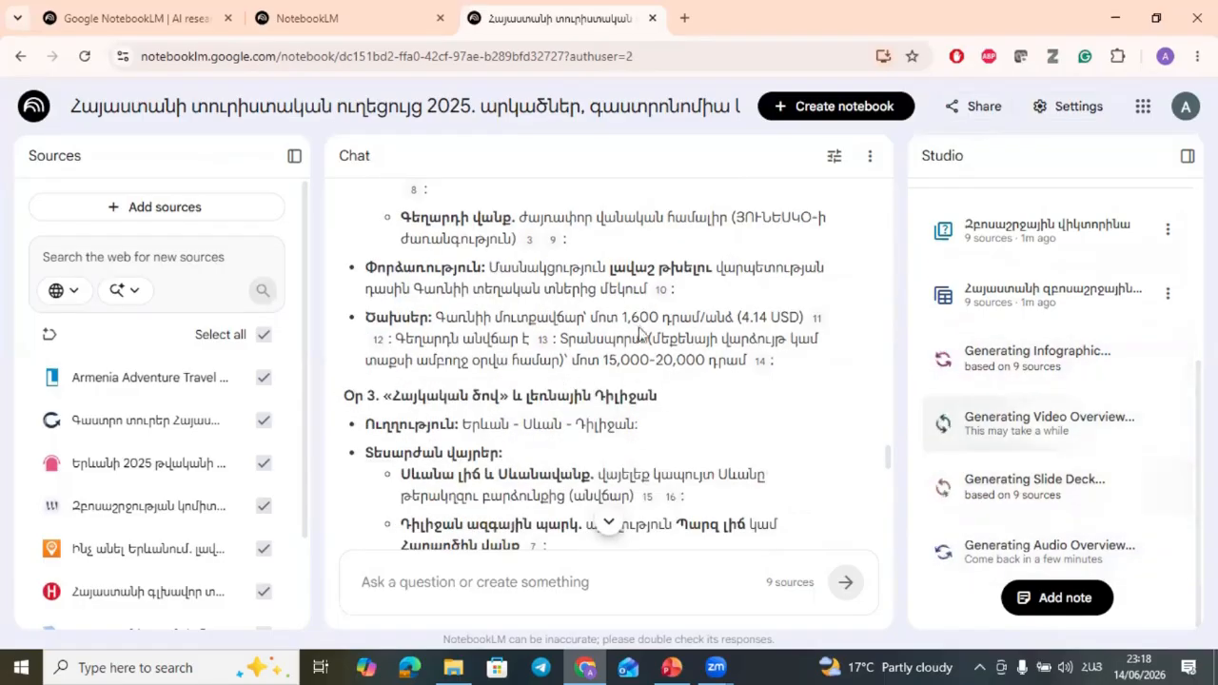
drag(625, 318, 683, 322)
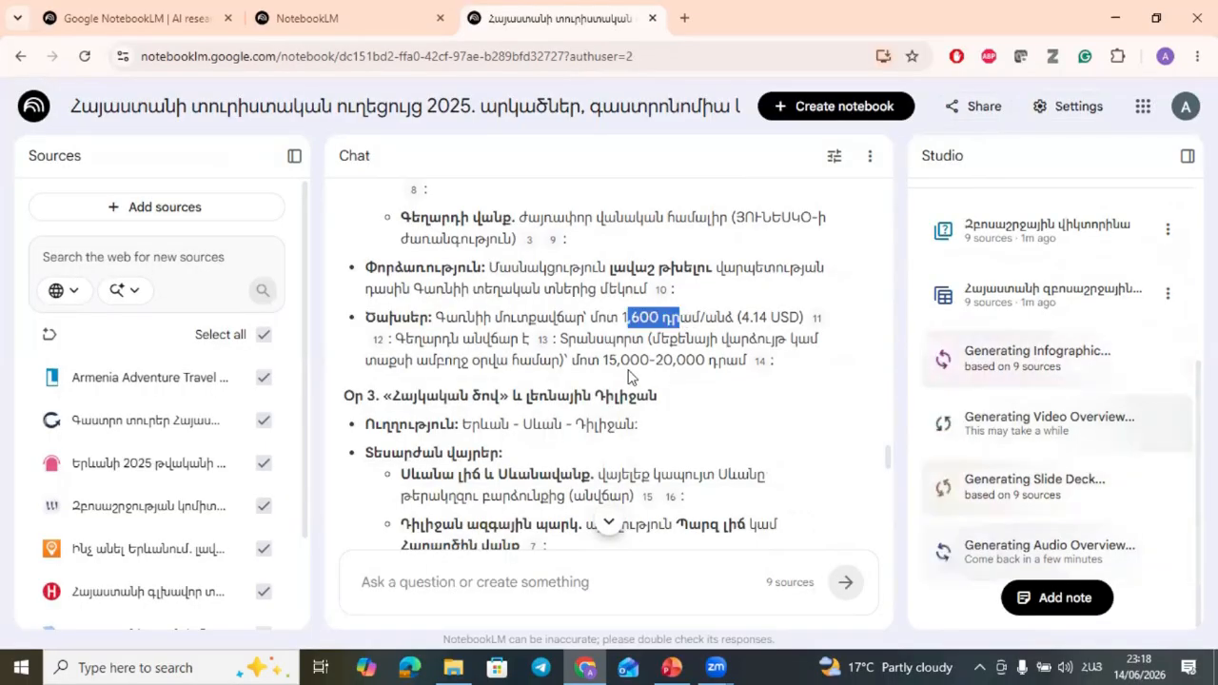
scroll(562, 377, down, 1)
scroll(524, 353, down, 1)
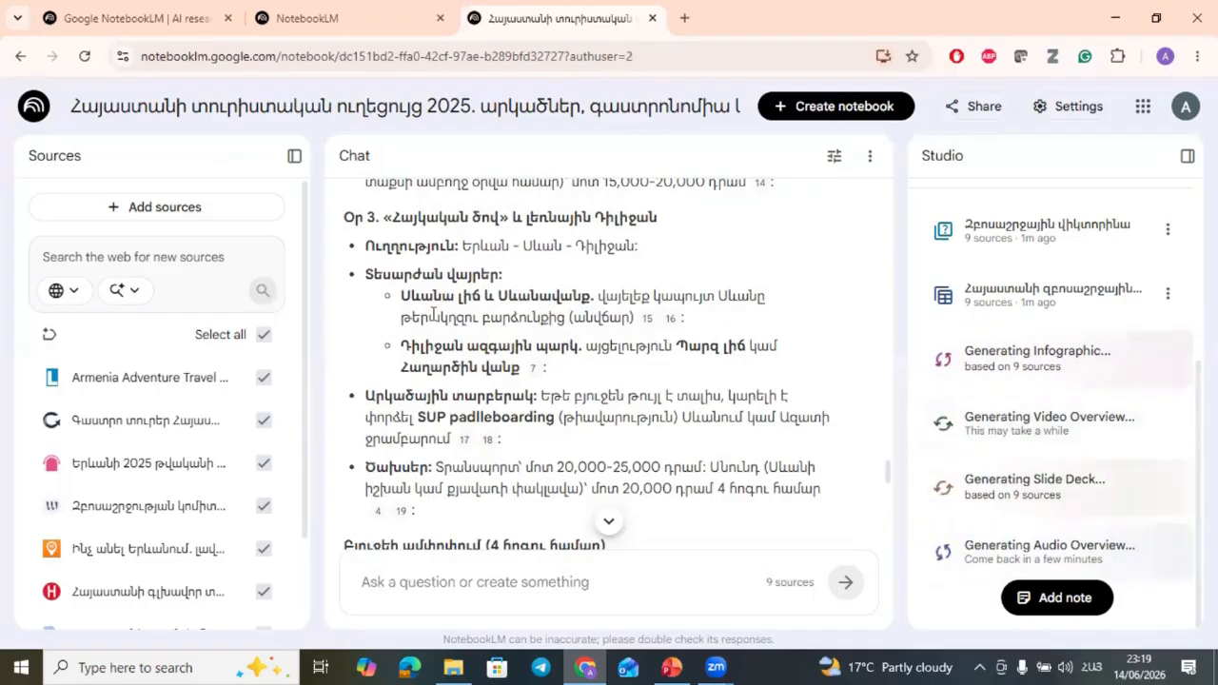
scroll(503, 395, down, 1)
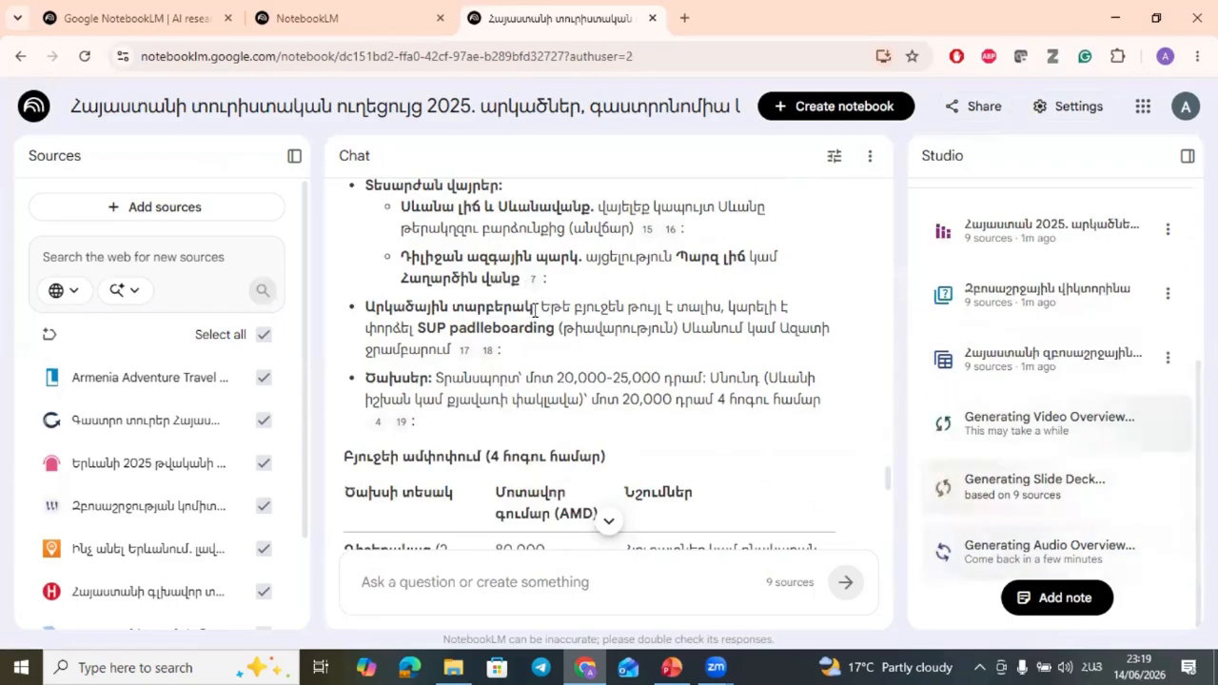
scroll(609, 276, down, 1)
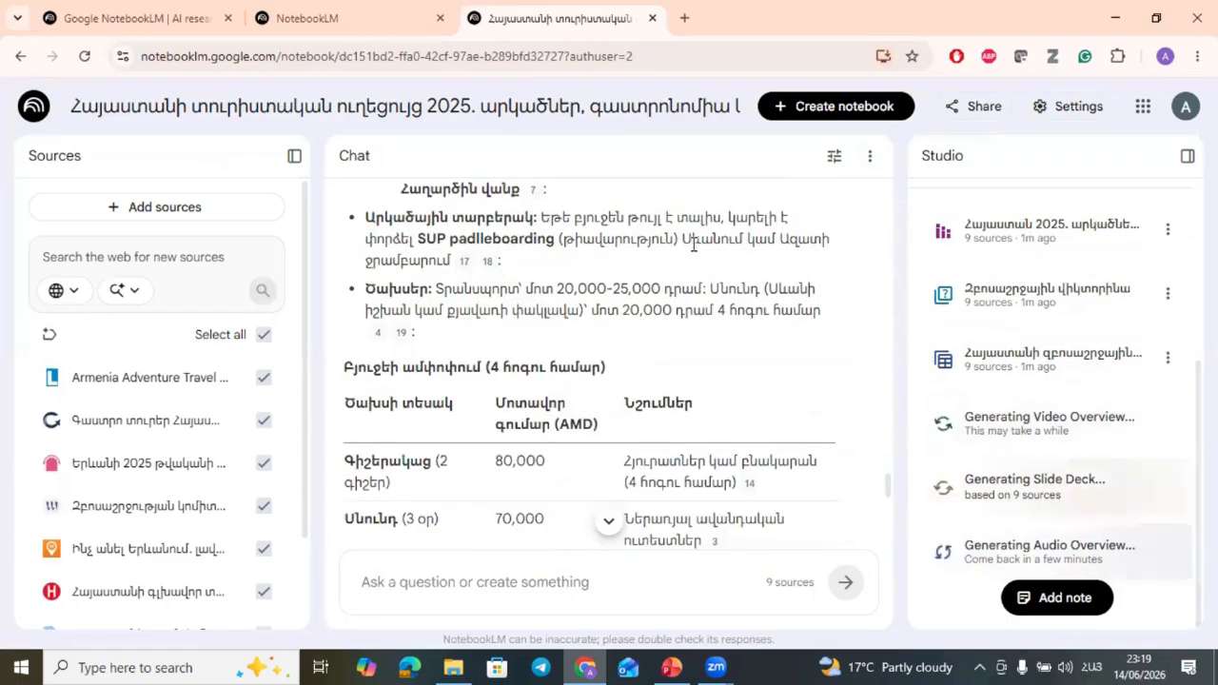
Step: Review the travel plan's budget summary table, useful tips and suggested follow-up questions
scroll(688, 294, down, 2)
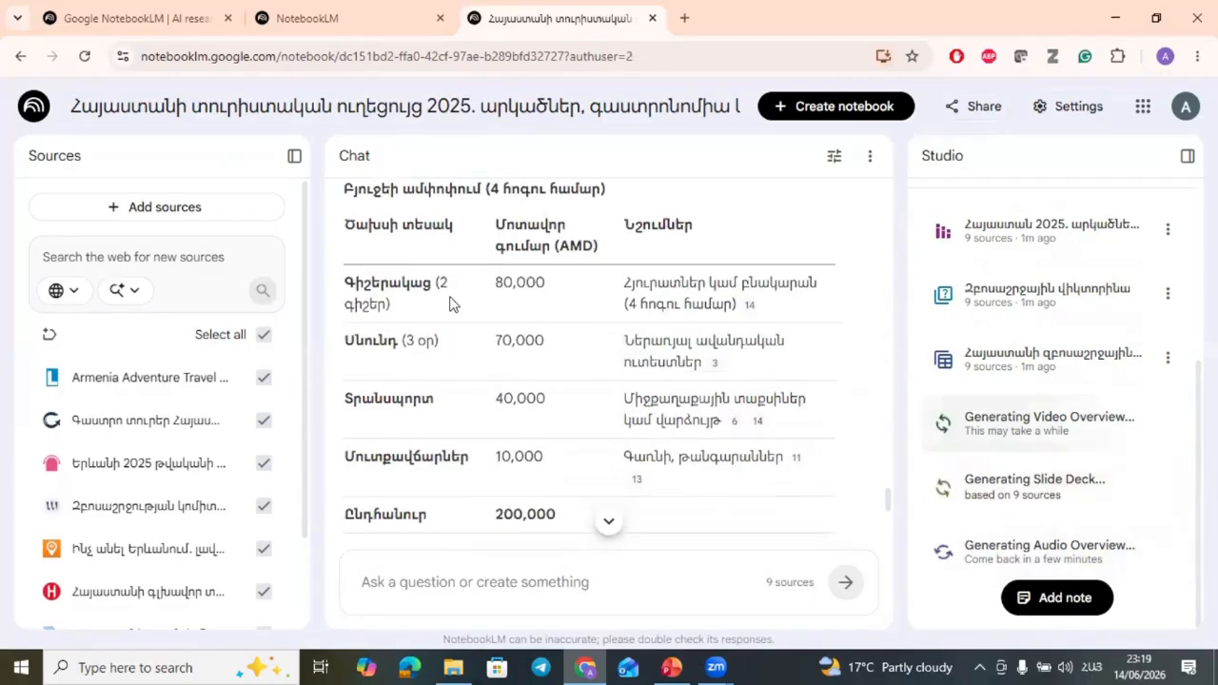
scroll(471, 267, down, 1)
scroll(604, 307, up, 1)
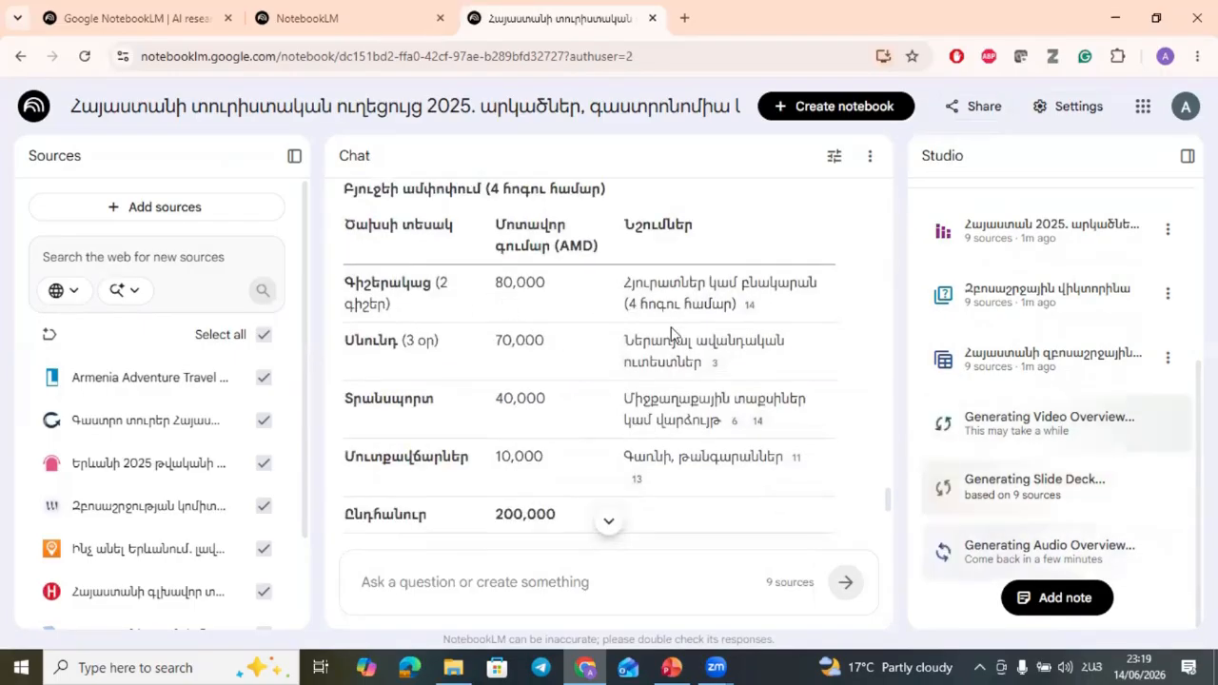
scroll(568, 430, down, 1)
scroll(568, 430, down, 3)
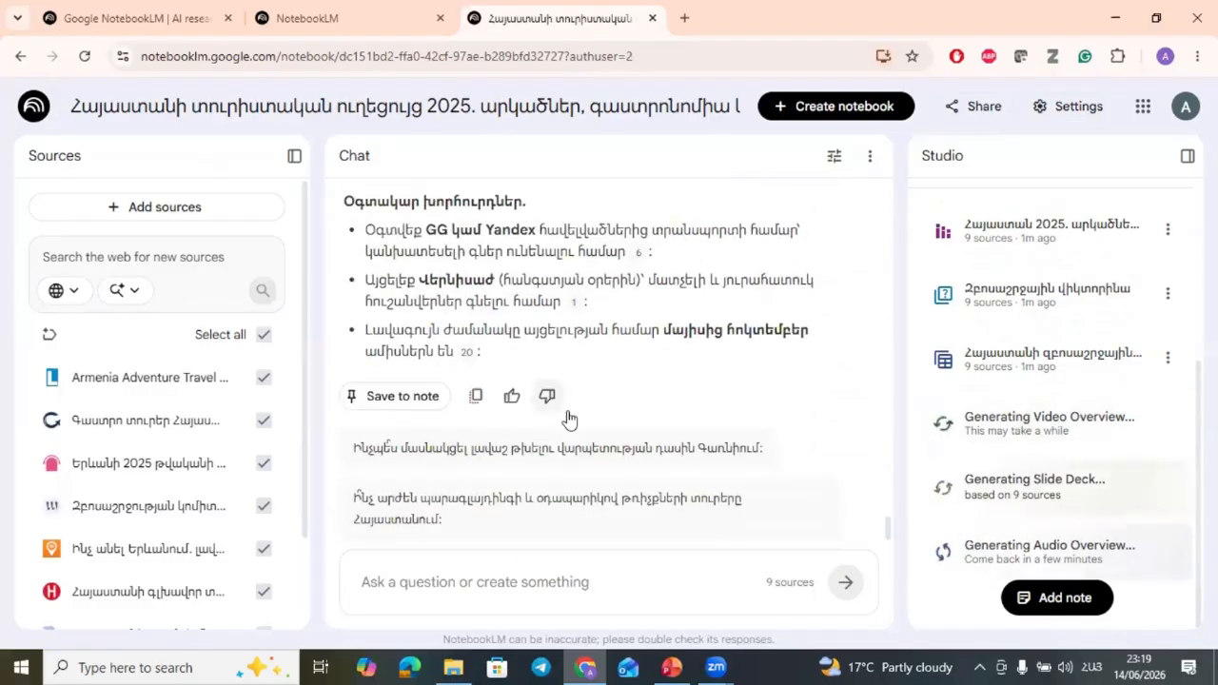
scroll(663, 409, down, 1)
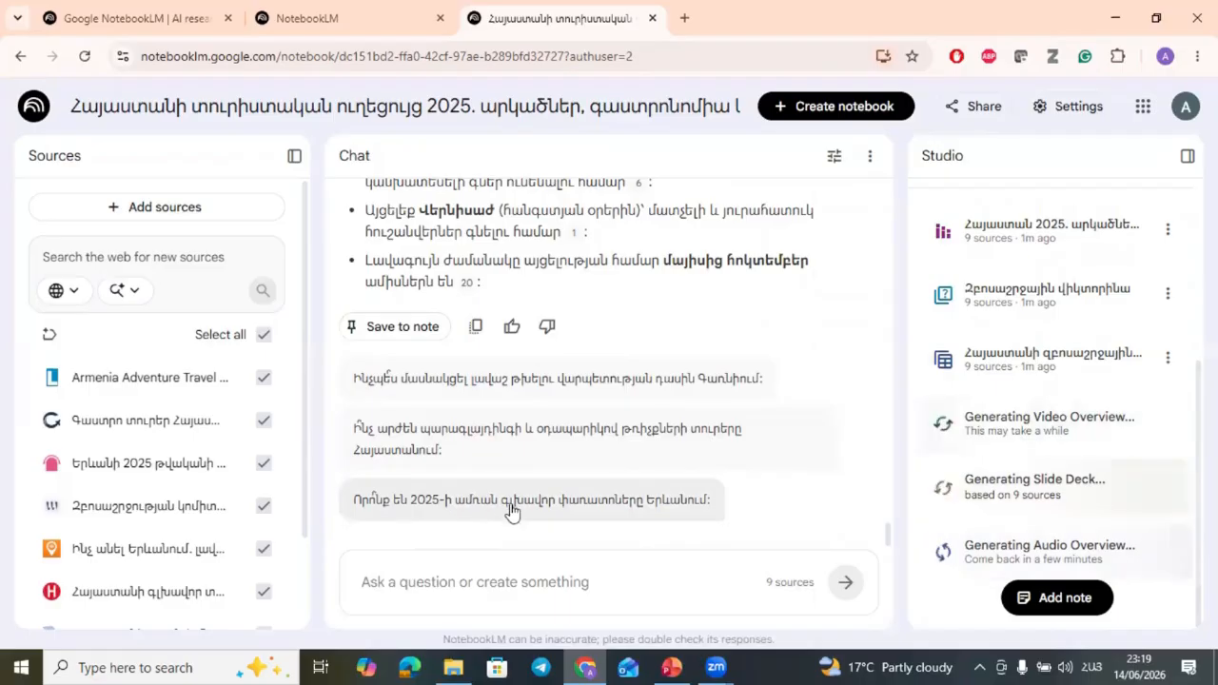
Step: Ask the suggested question "Որո՞նք են 2025-ի ամռան գլխավոր փառատոները Երևանում:" and read the festival dates by month in the answer
click(609, 504)
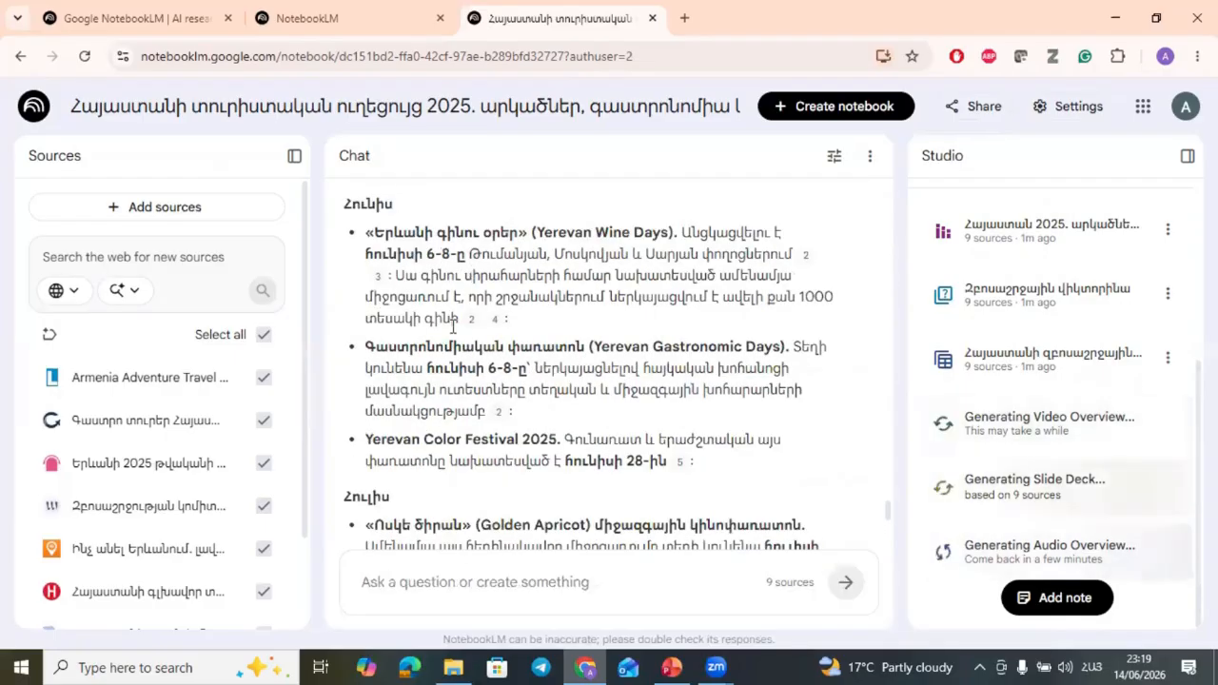
scroll(557, 412, down, 1)
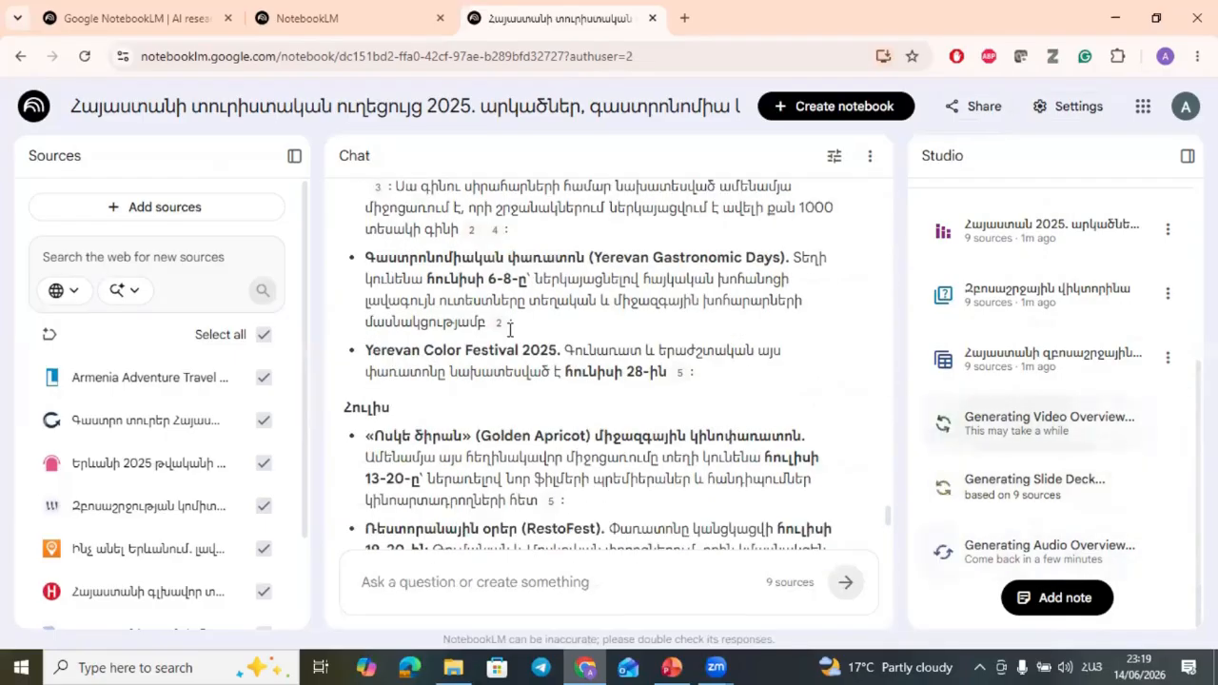
drag(563, 372, 666, 379)
scroll(494, 419, down, 3)
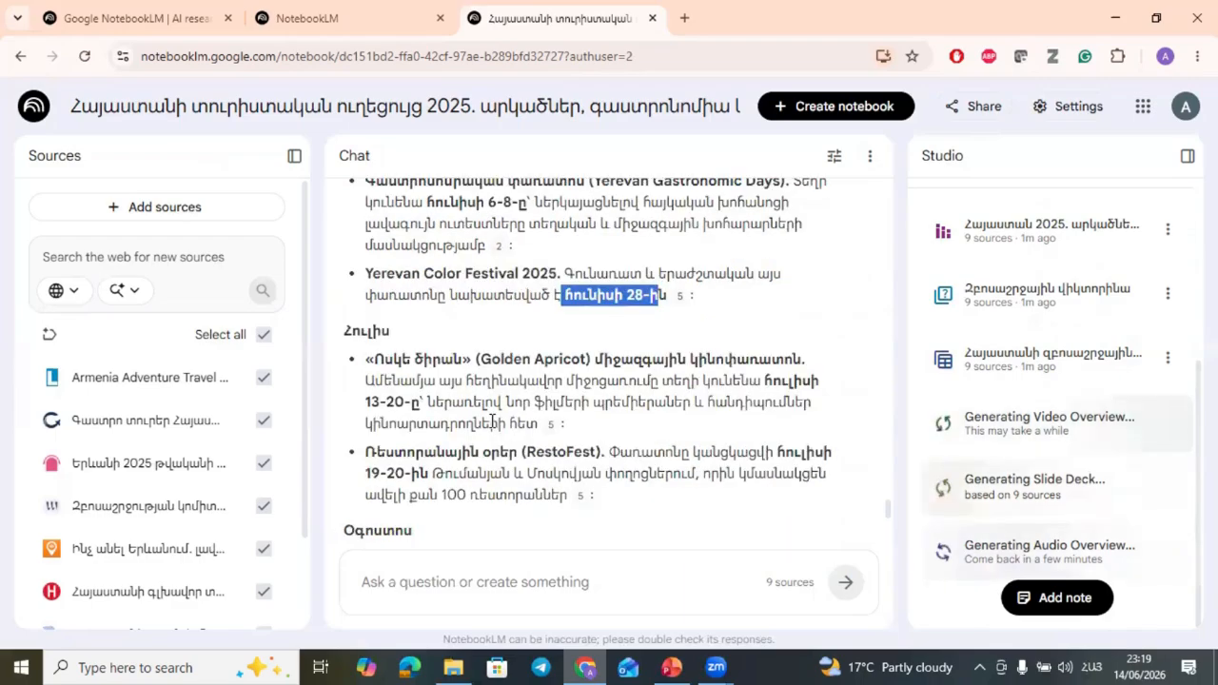
scroll(494, 419, down, 2)
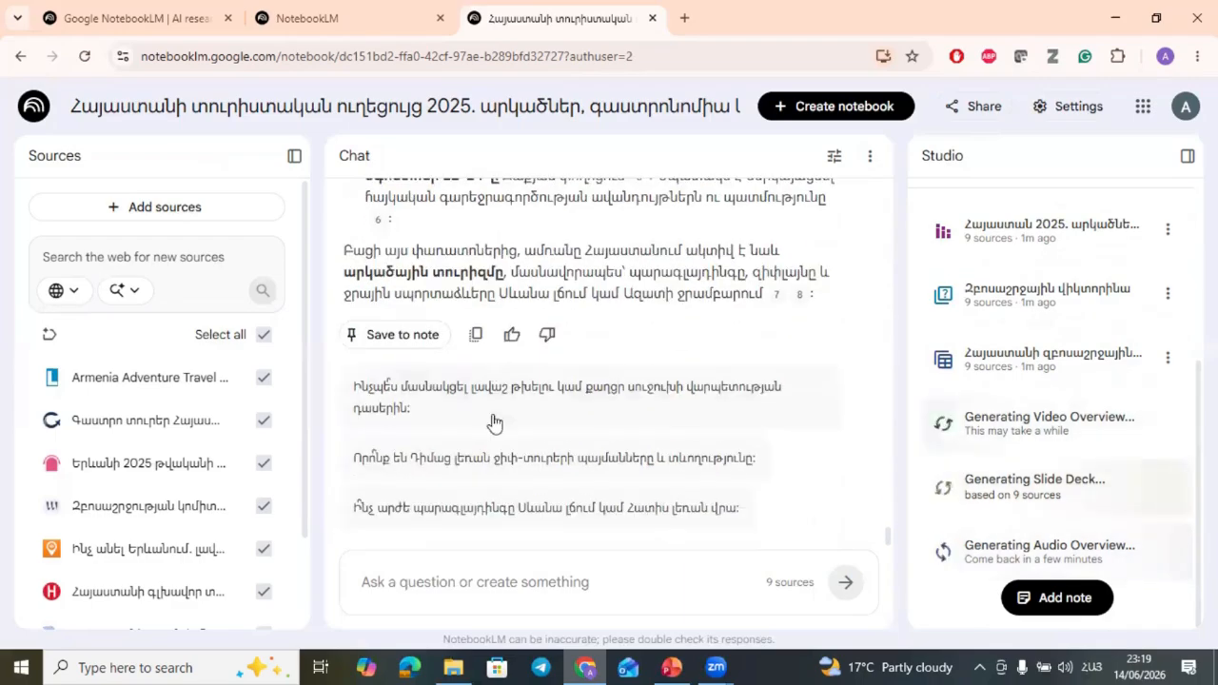
Step: Return to the opening paragraph of the festival answer and preview the source passage behind citation 2
scroll(474, 348, up, 7)
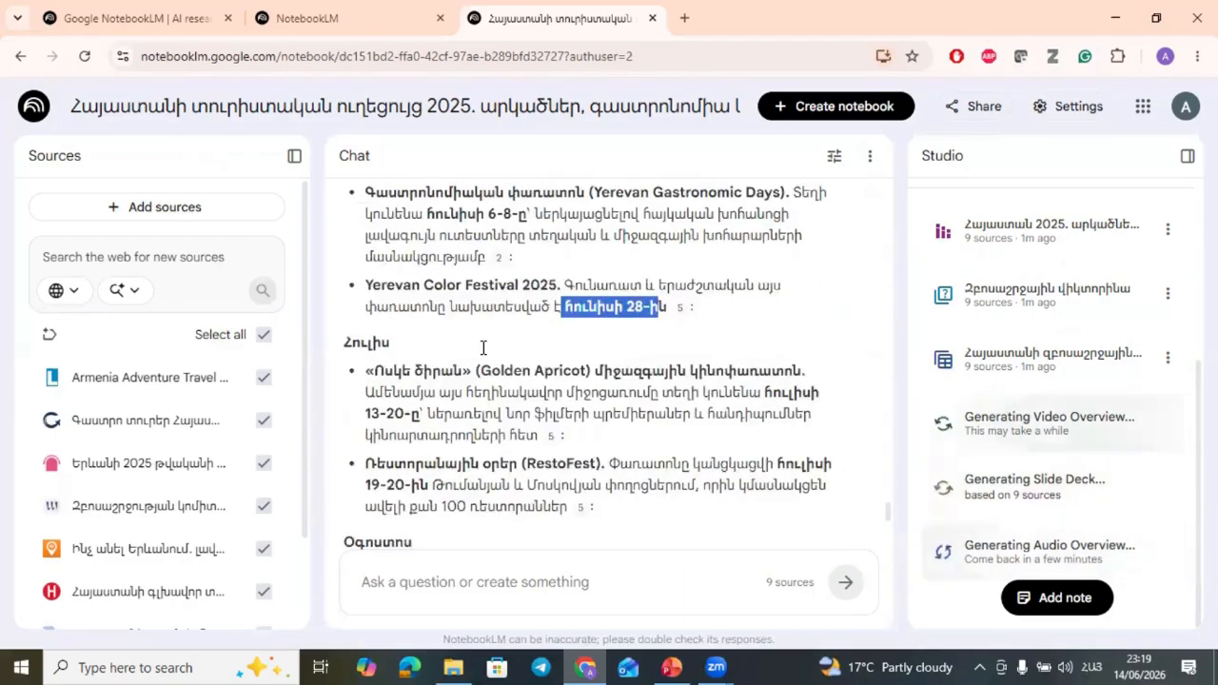
scroll(438, 314, up, 1)
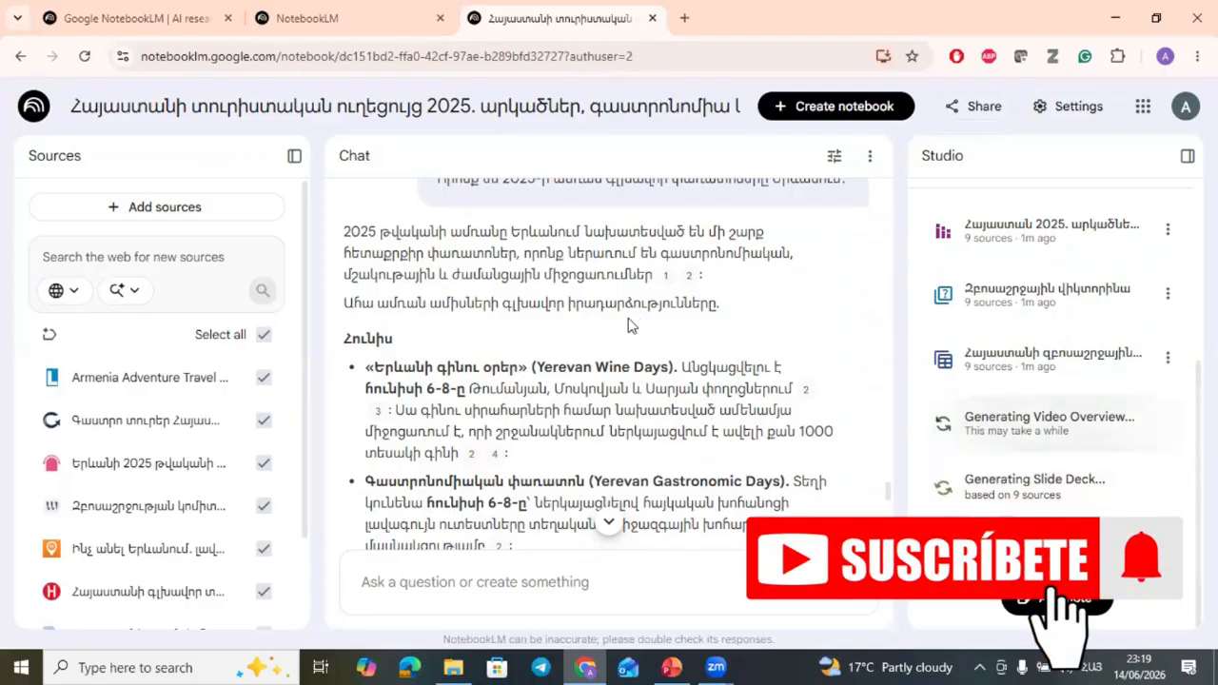
mouse_move(689, 275)
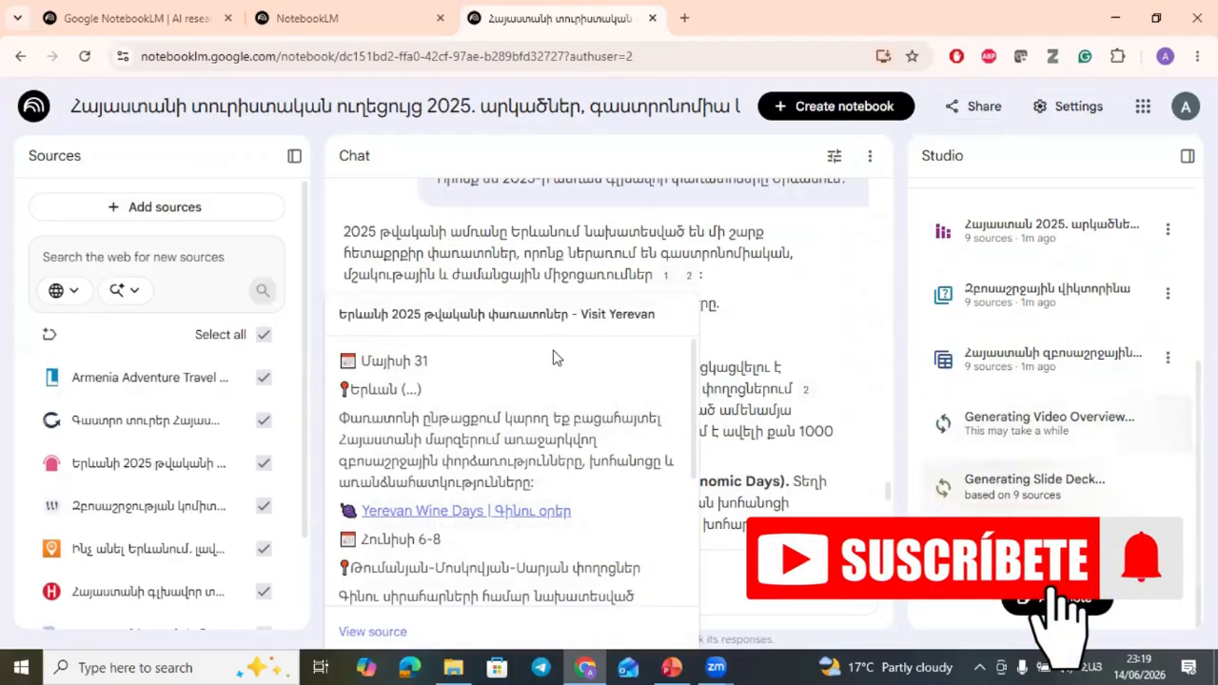